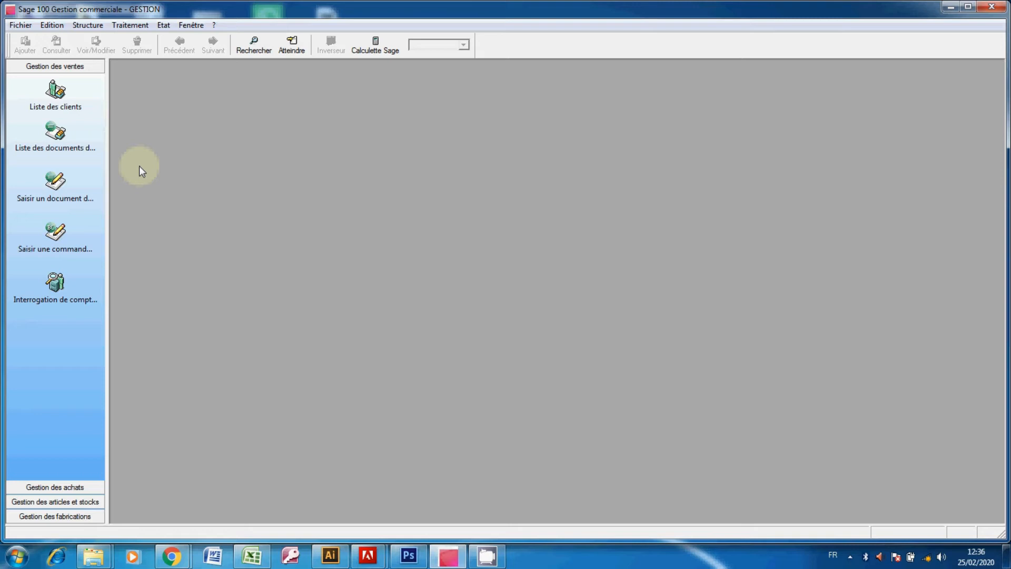
- Open the list of sales documents (Documents des ventes)
click(130, 25)
click(137, 39)
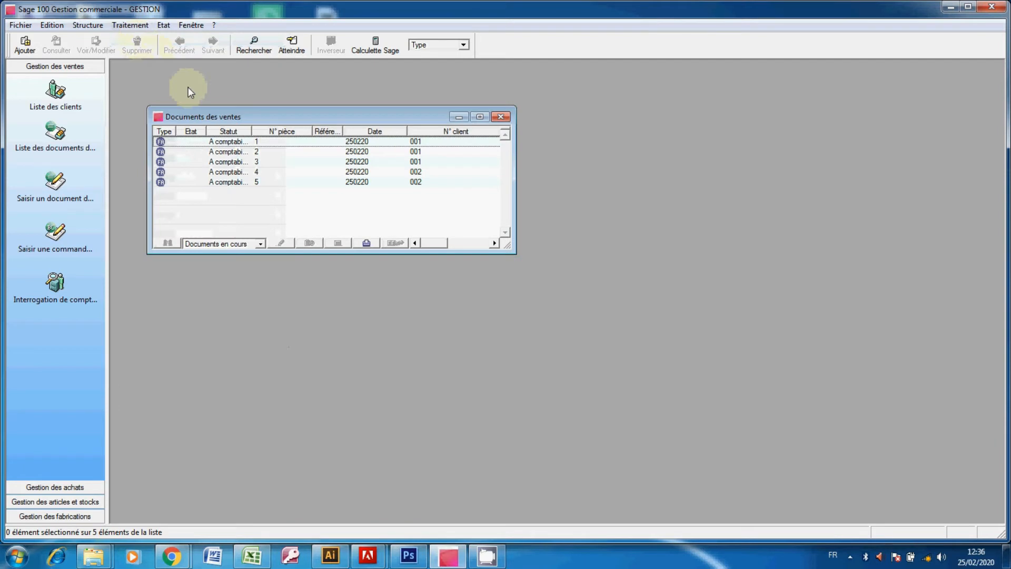
click(26, 44)
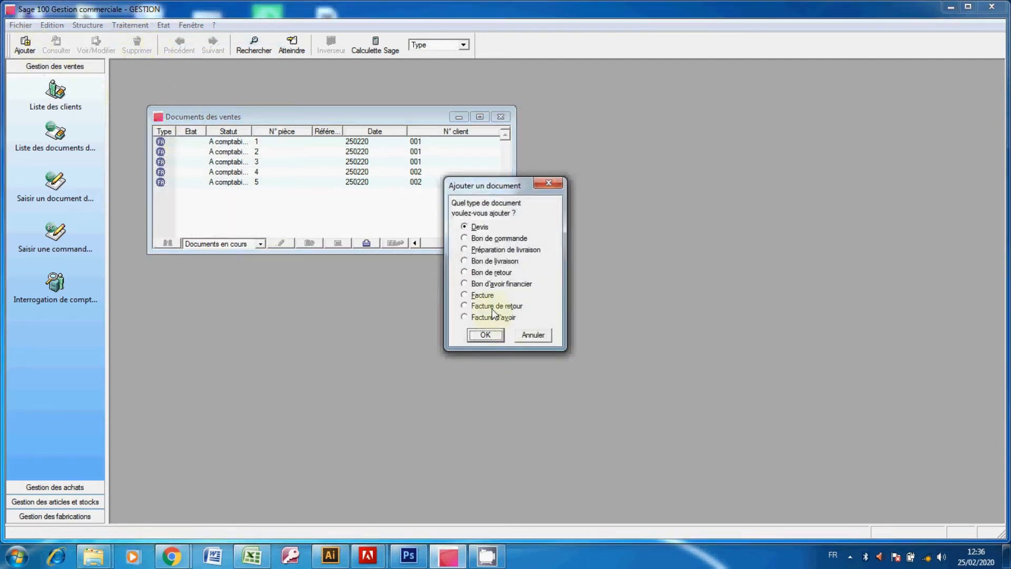
click(485, 335)
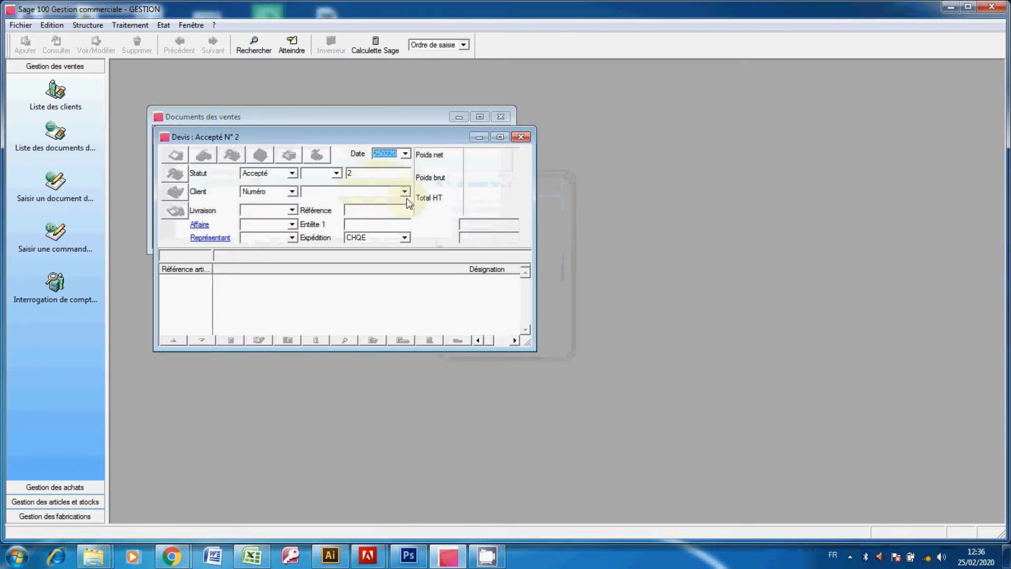
click(404, 192)
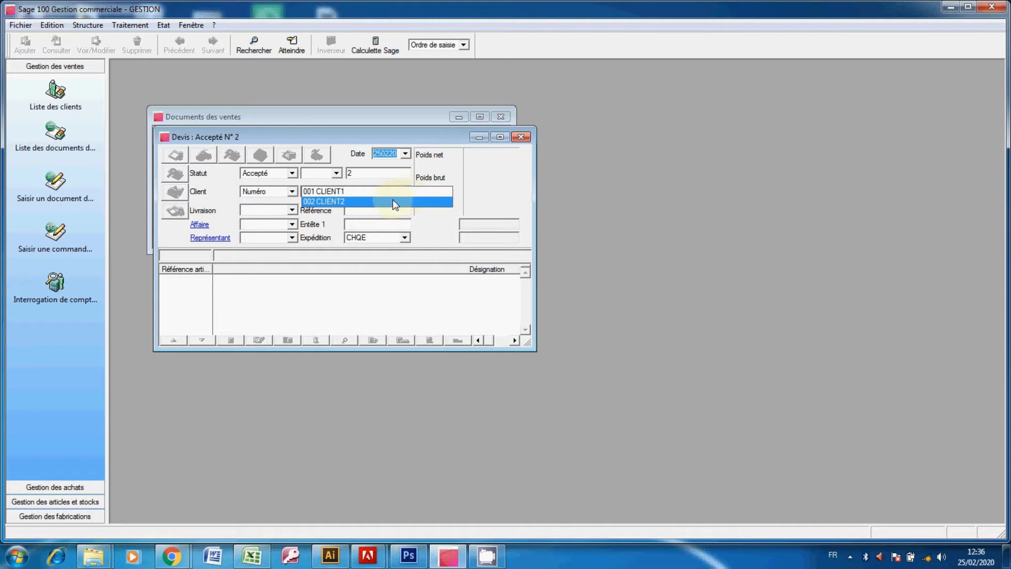
click(394, 202)
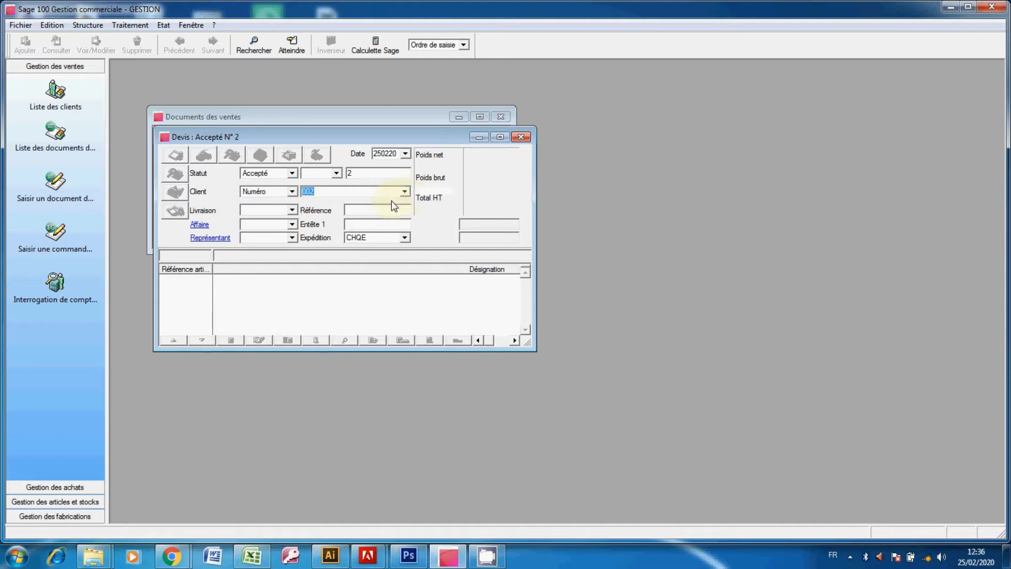
click(524, 138)
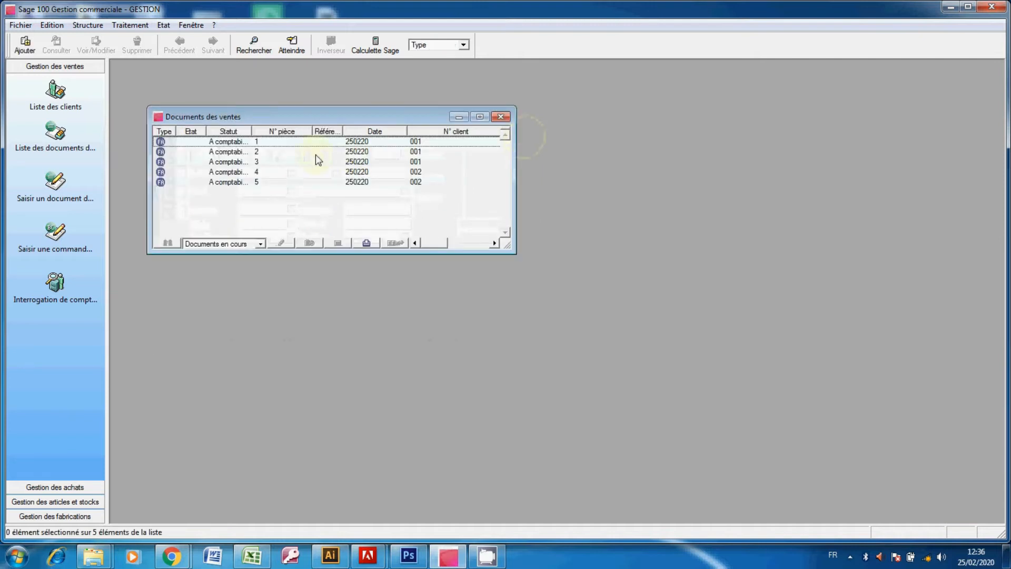
- Create a new sales document of type Facture for the customer CLIENT2
click(24, 45)
click(478, 298)
click(492, 339)
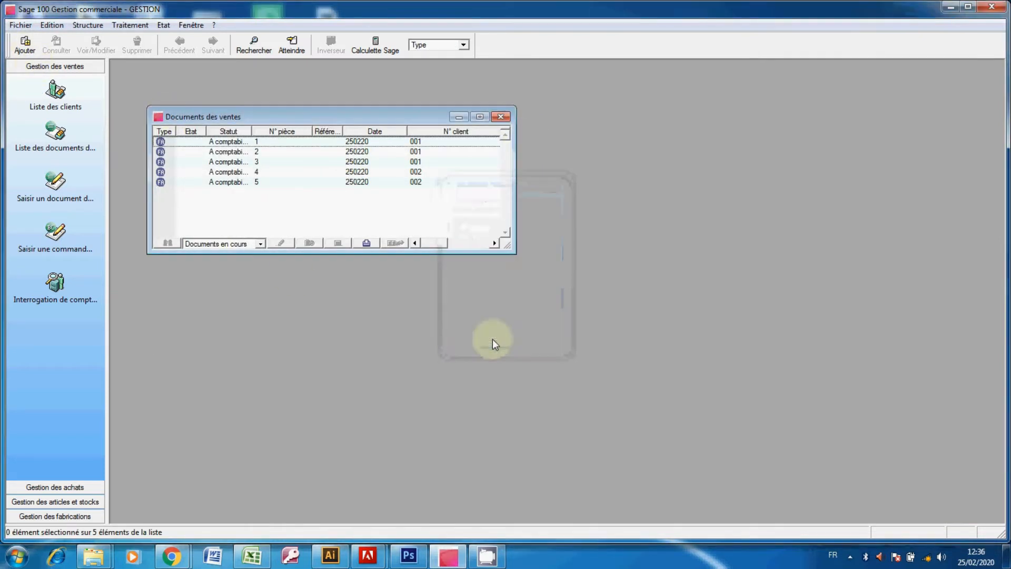
click(410, 191)
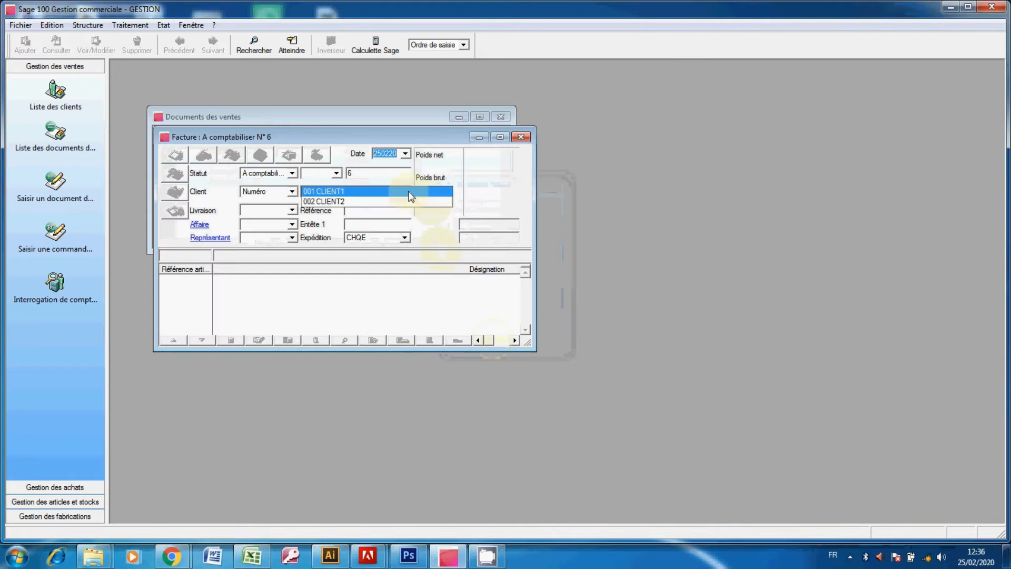
click(404, 200)
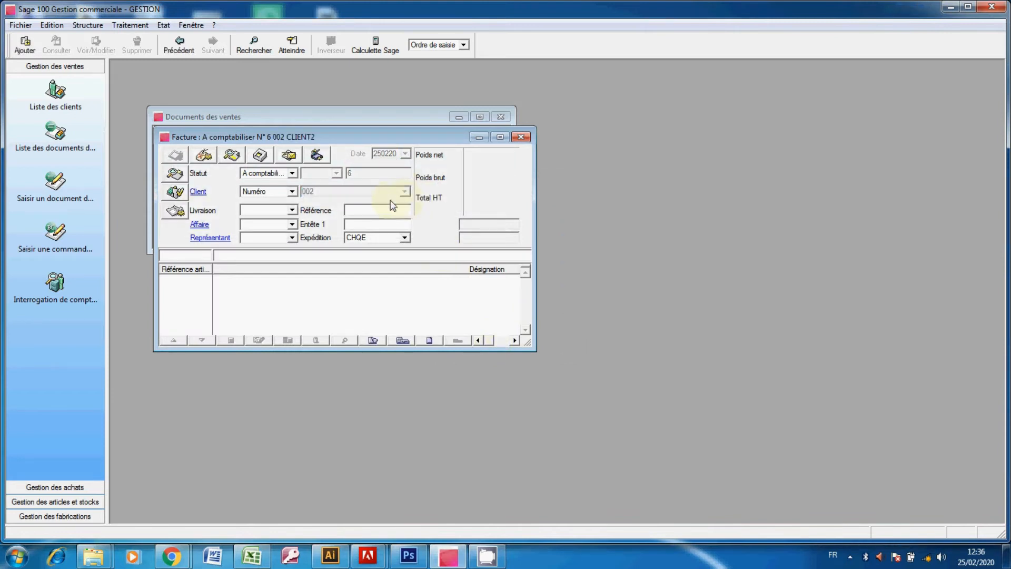
- Maximize the invoice and add a line for article ECRAN with a unit price of 600 and a quantity of 3
click(499, 137)
text(A)
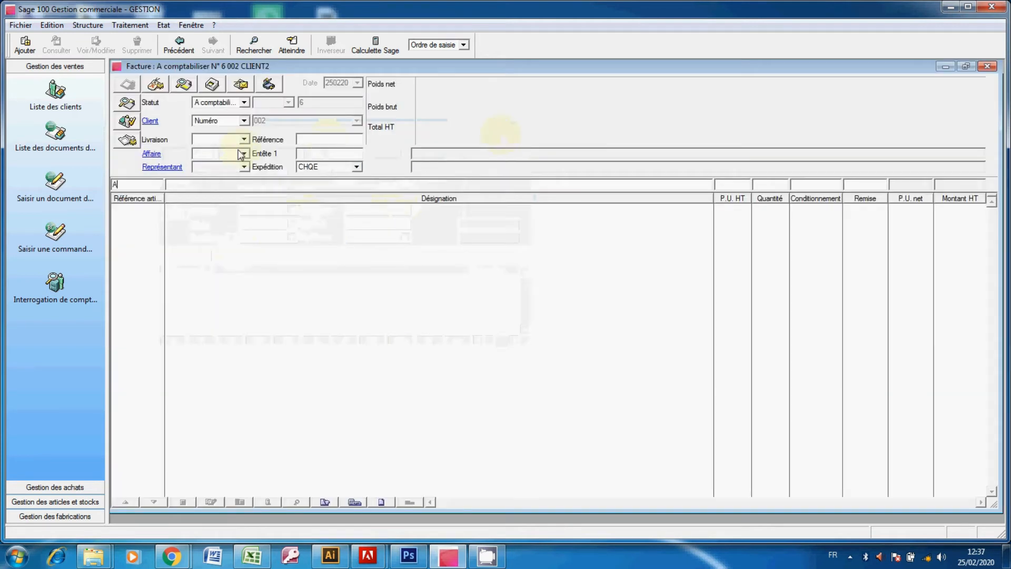
key(Tab)
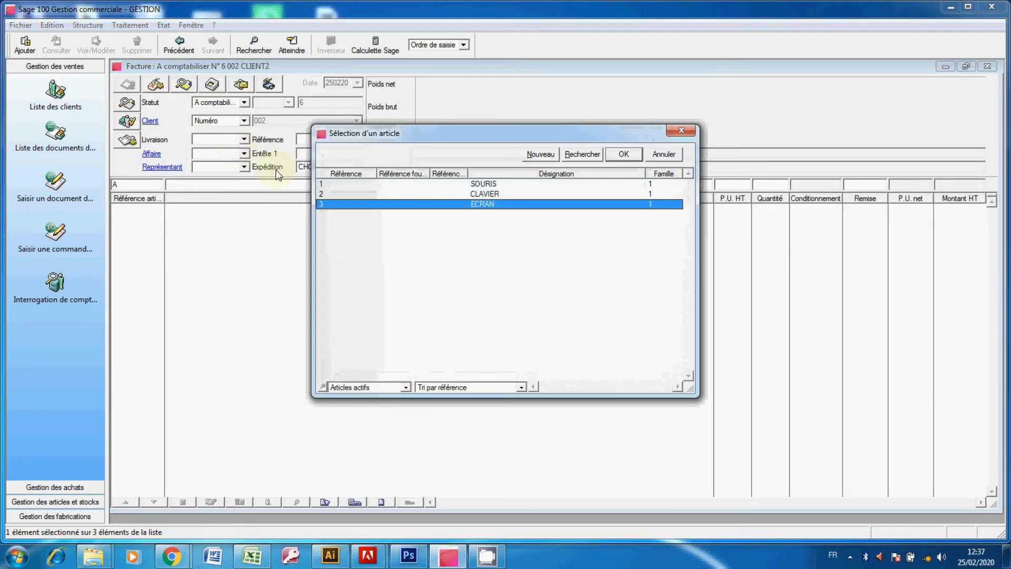
double_click(442, 204)
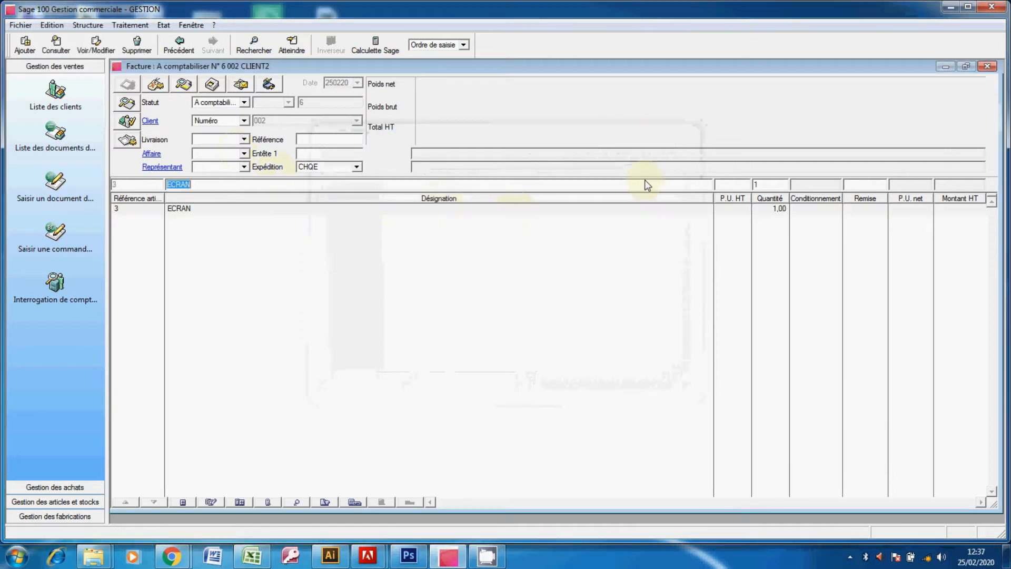
click(739, 185)
text(600)
key(Tab)
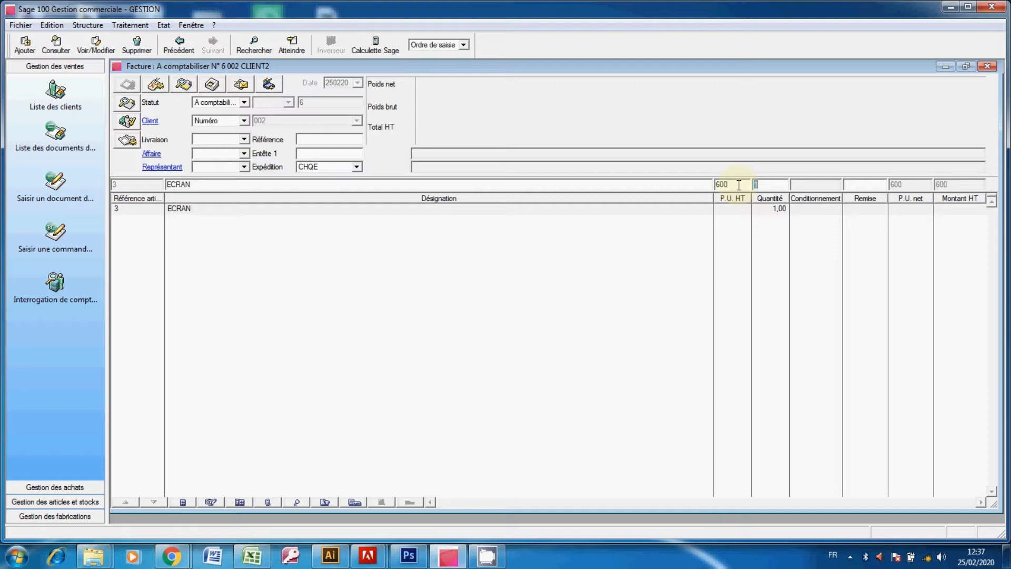
text(3)
key(Return)
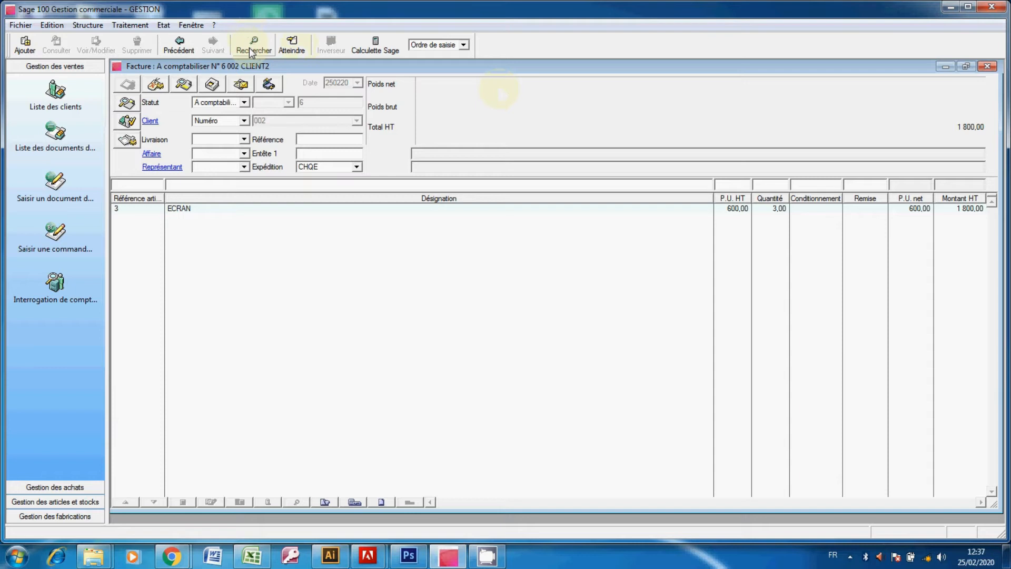
- From the invoice's valuation, start a cash settlement labelled REG 160 with payment method ESP and an amount of 160
click(190, 86)
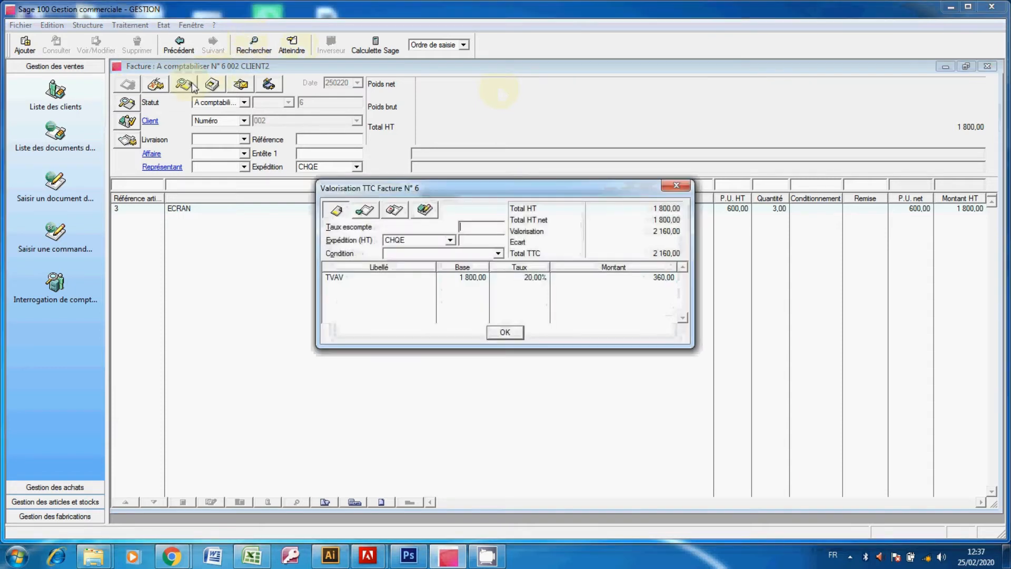
click(431, 209)
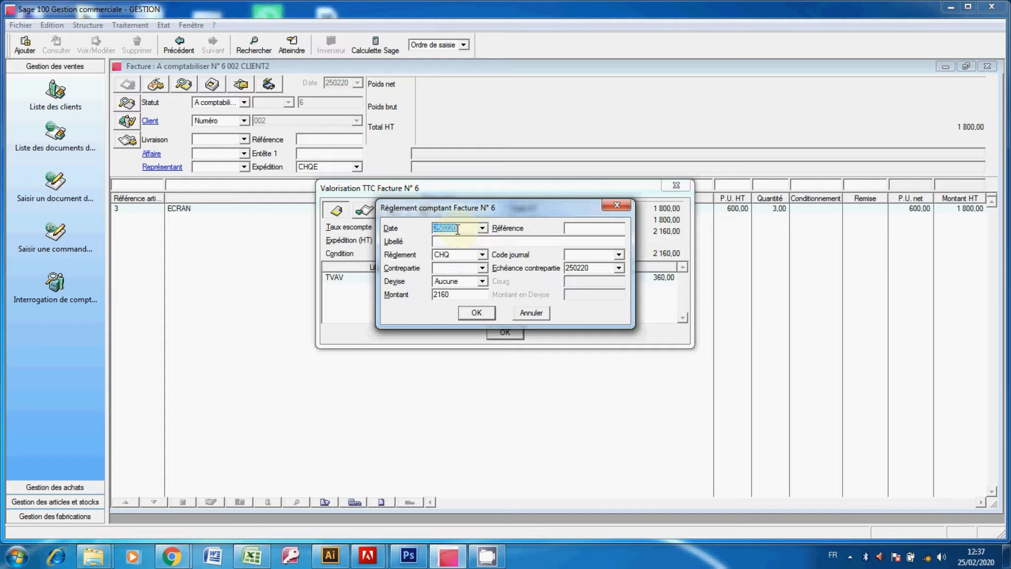
click(485, 241)
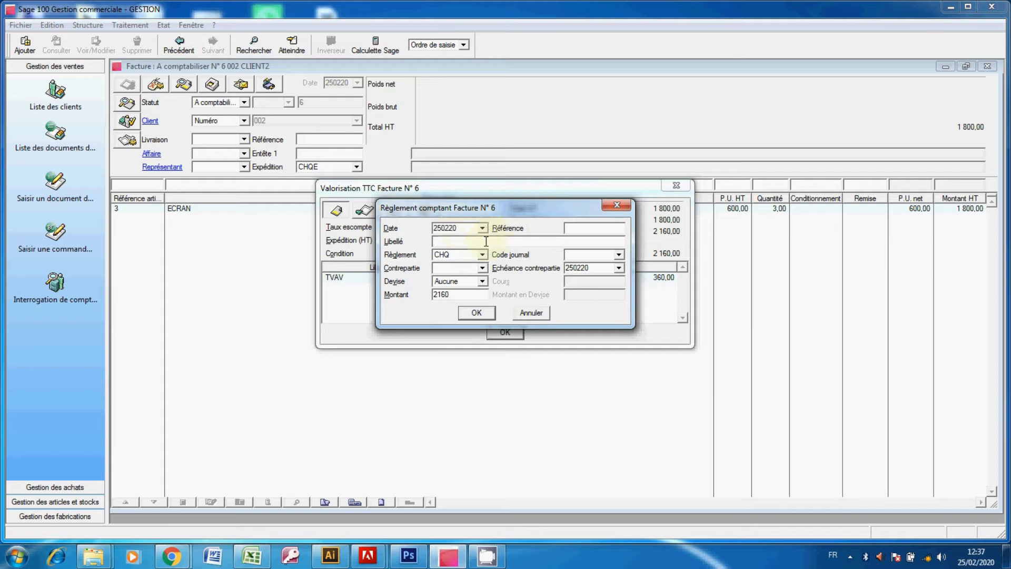
text(REG 160)
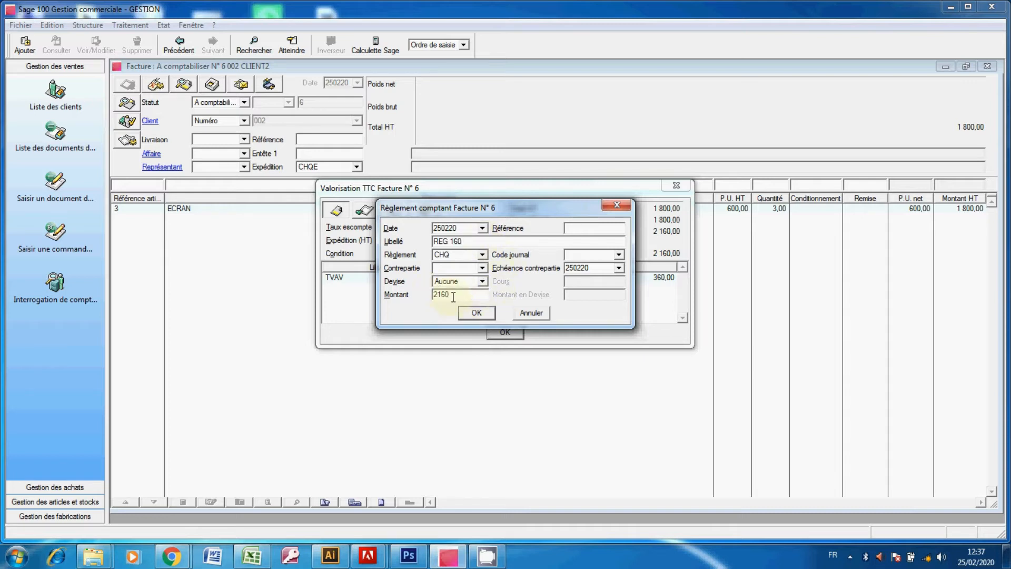
click(482, 255)
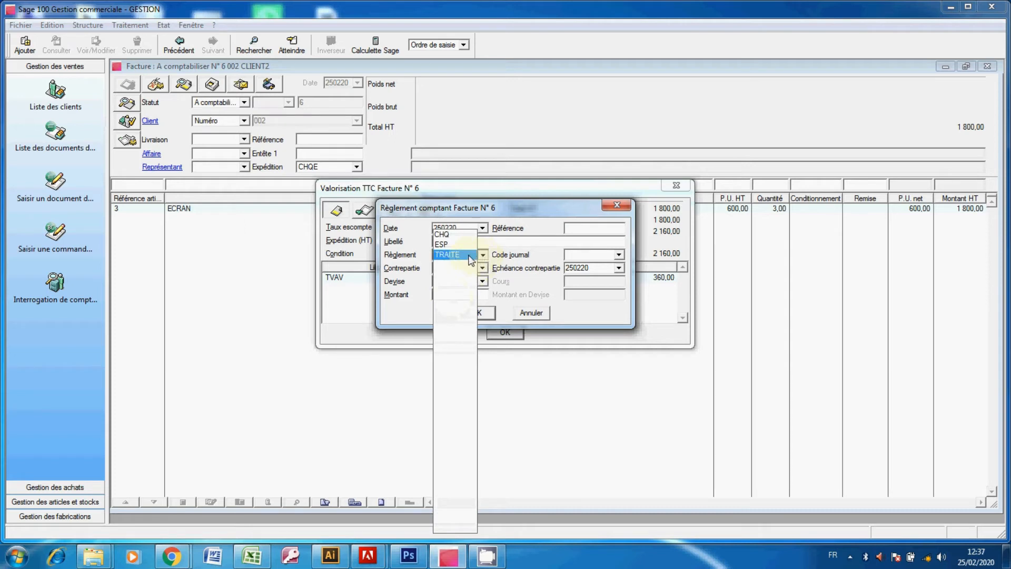
click(463, 245)
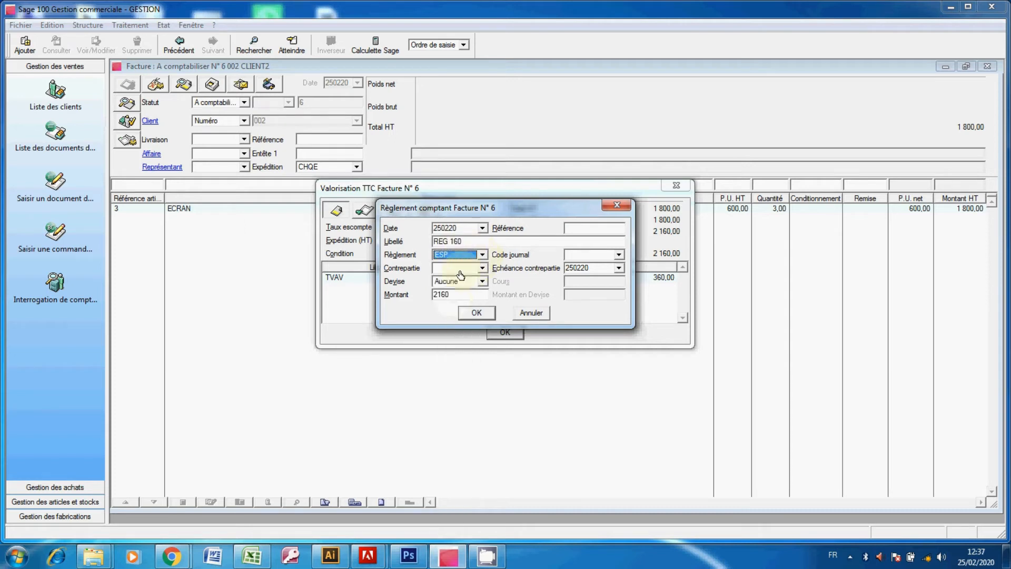
click(442, 296)
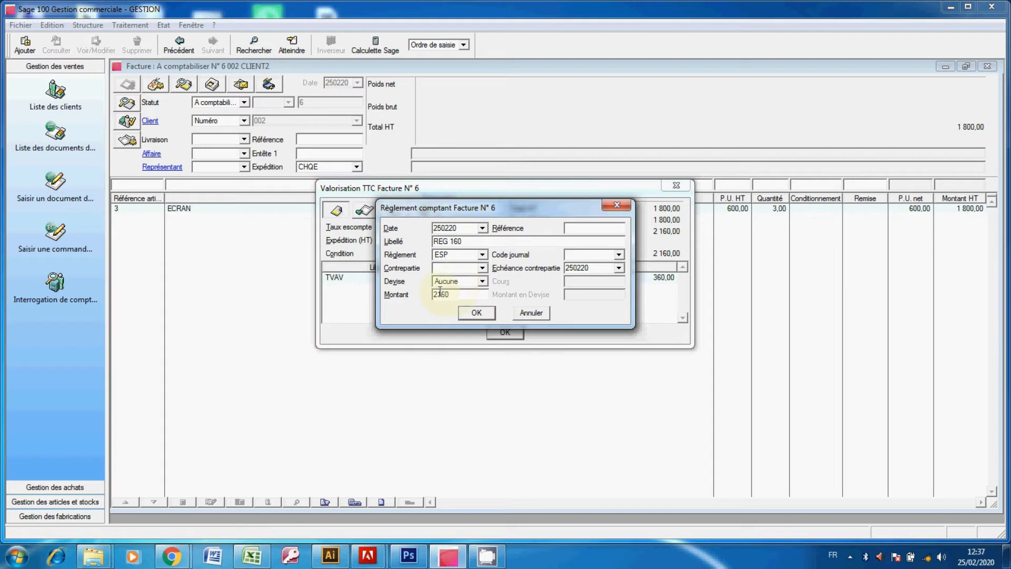
key(BackSpace)
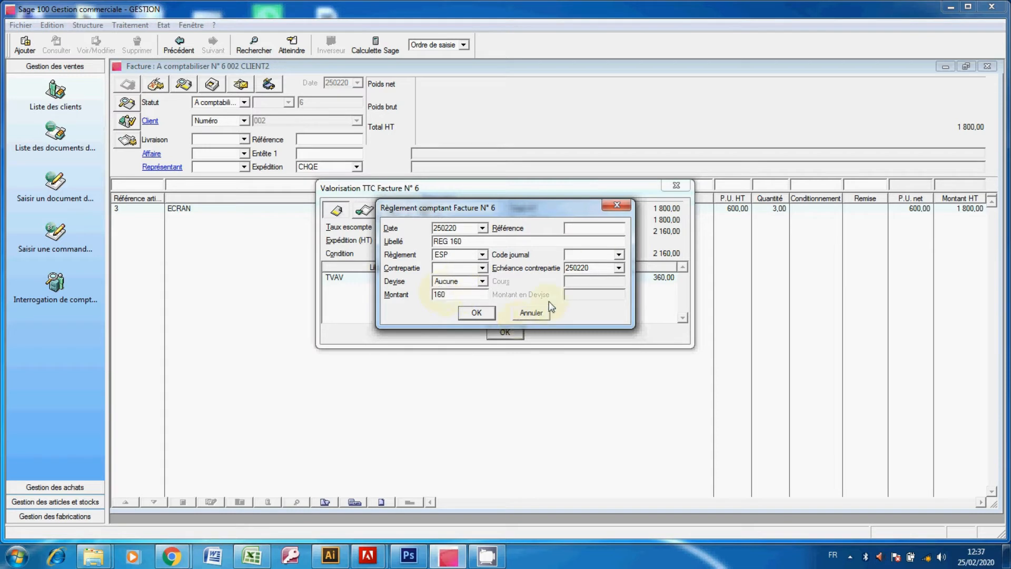
- Set the settlement's journal code to 1 TRS, validate it, and close the invoice and the sales documents list
click(619, 256)
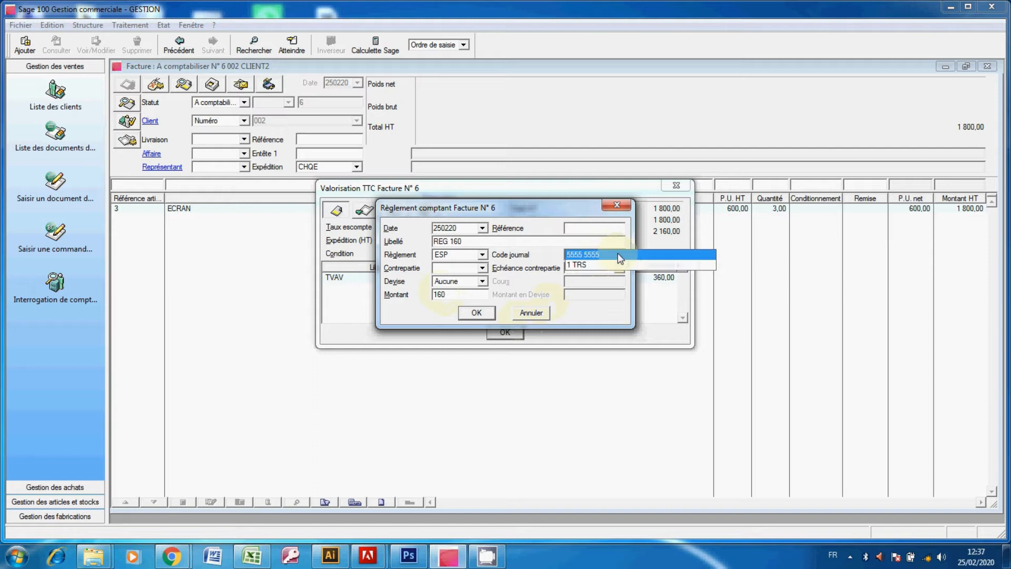
click(620, 256)
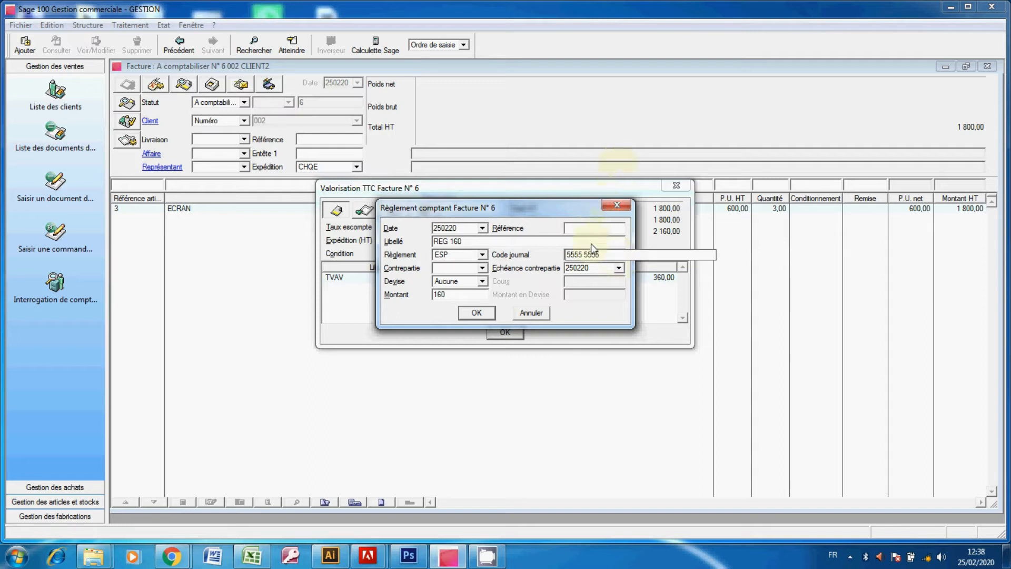
click(594, 255)
key(BackSpace)
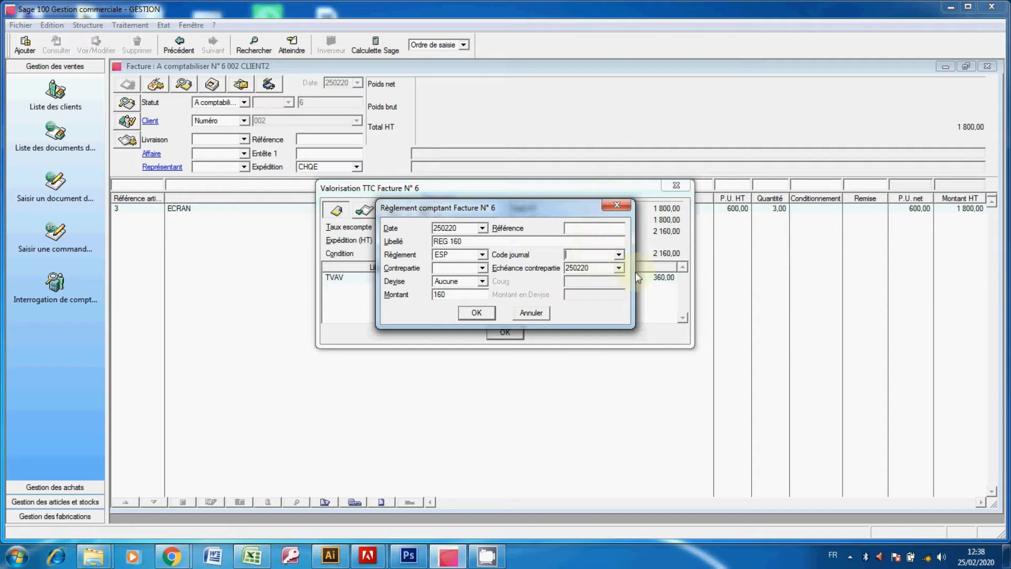
click(619, 255)
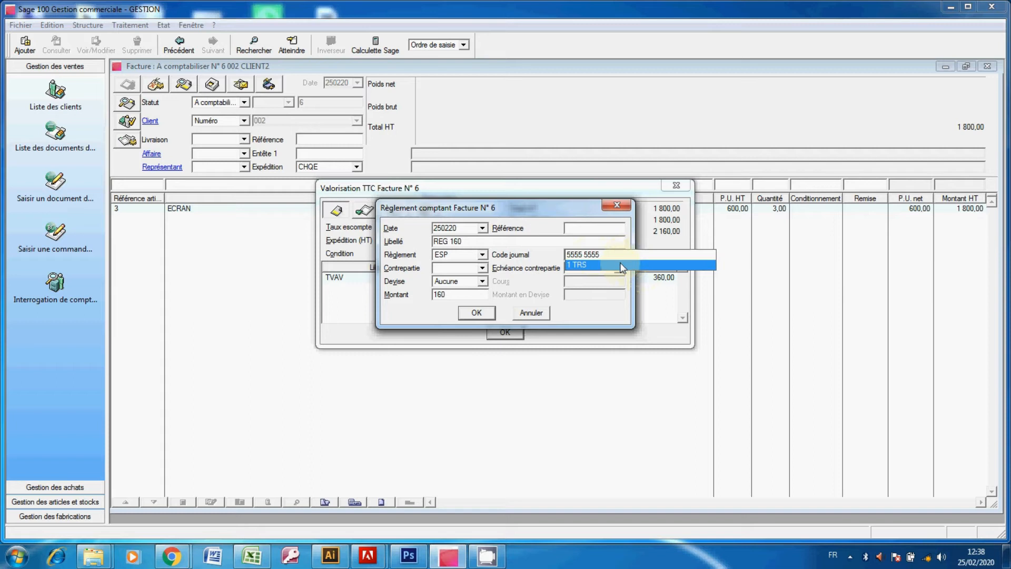
click(621, 265)
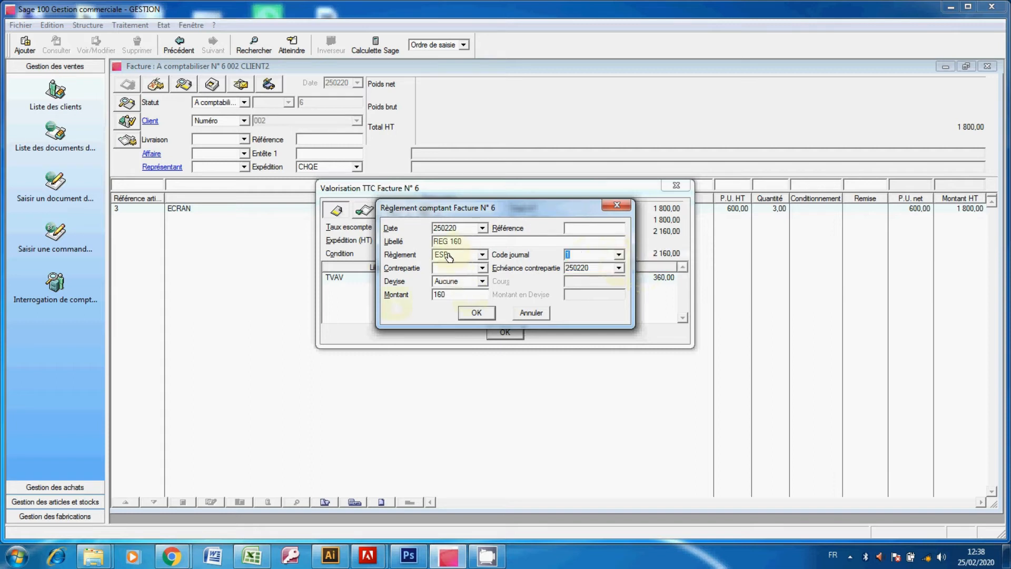
click(478, 314)
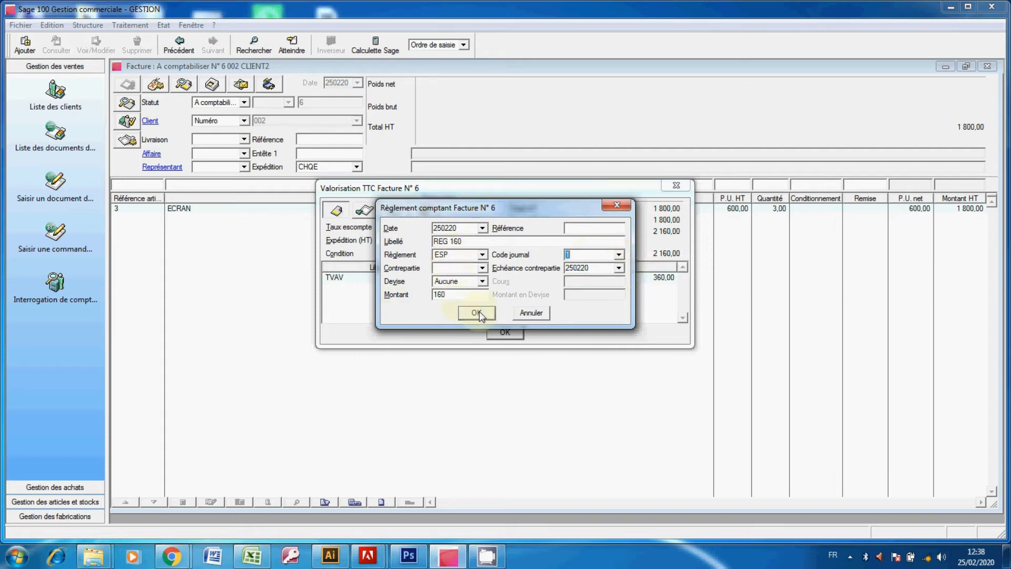
click(509, 330)
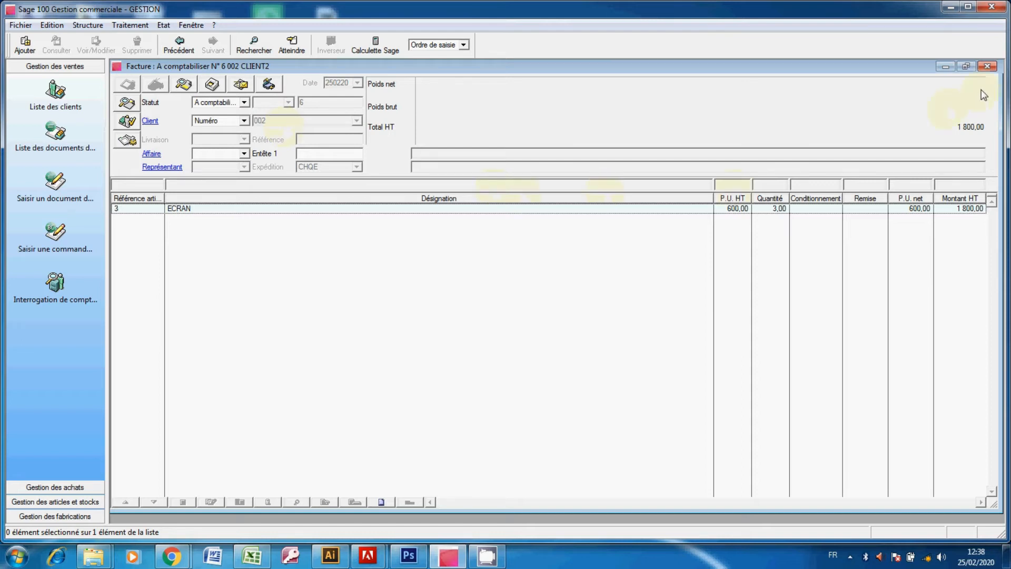
click(986, 68)
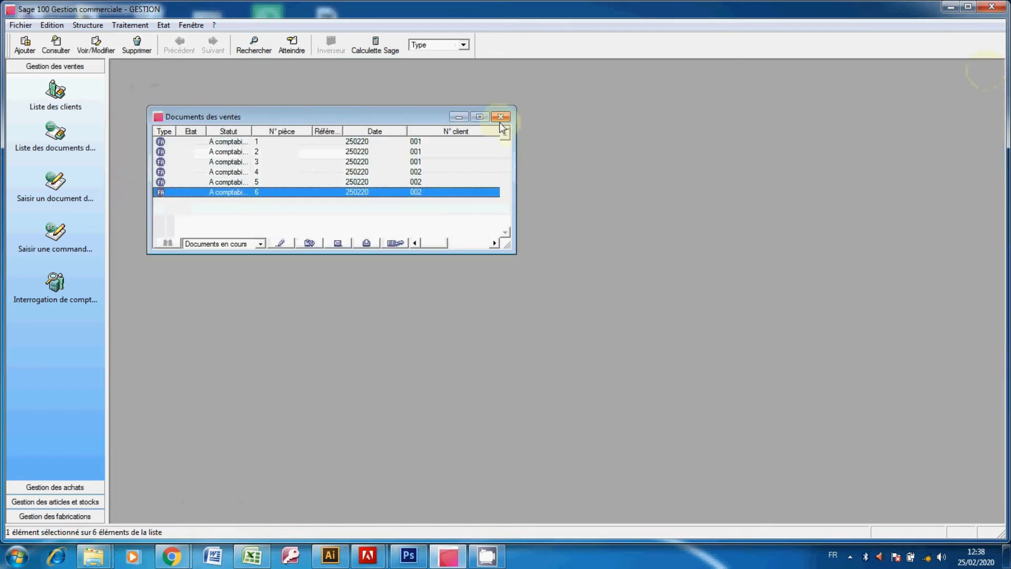
click(500, 119)
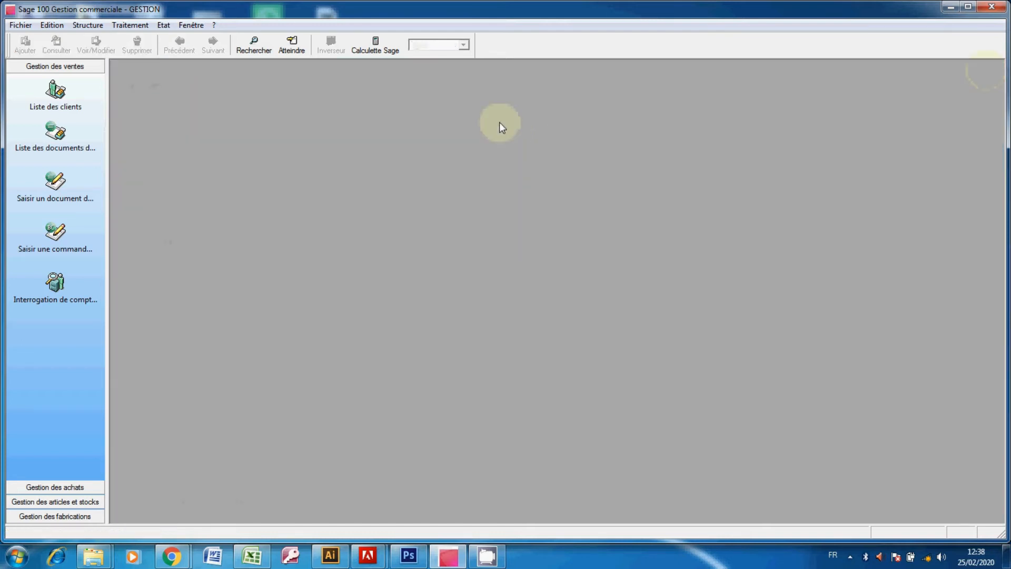
- Open the customer settlement entry for CLIENT2 and display the unsettled due dates
click(142, 28)
mouse_move(186, 197)
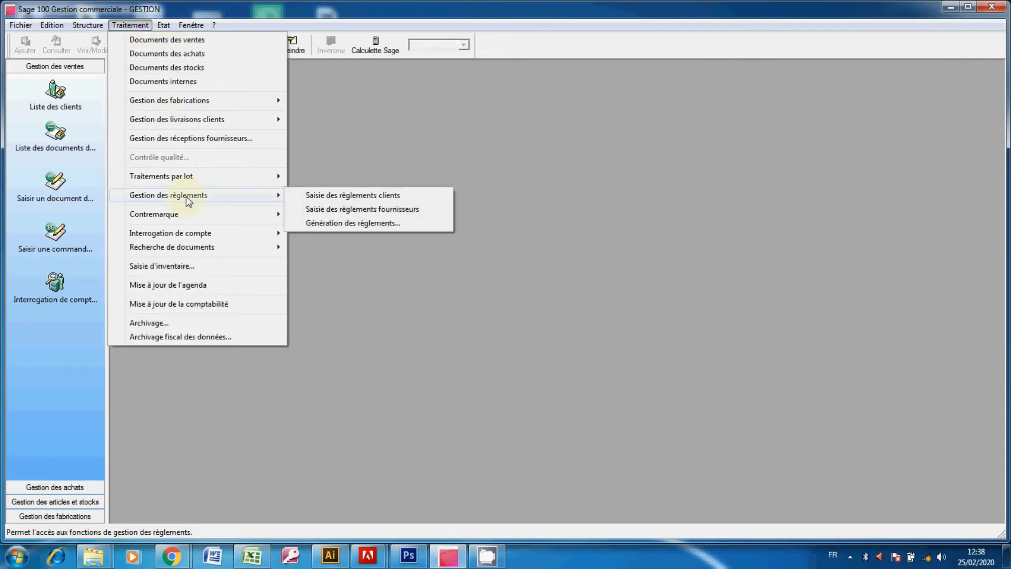
click(316, 195)
click(237, 122)
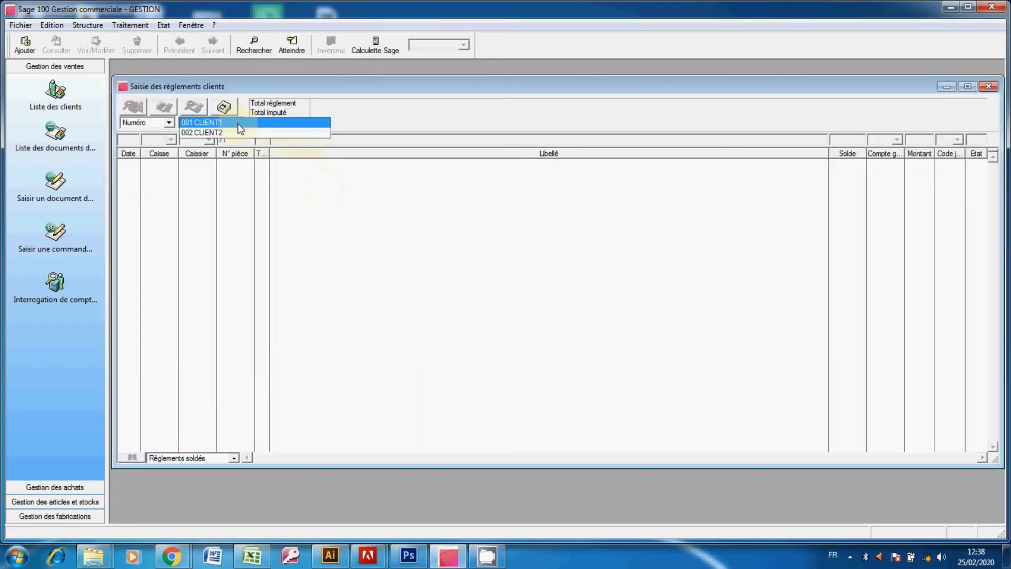
click(239, 134)
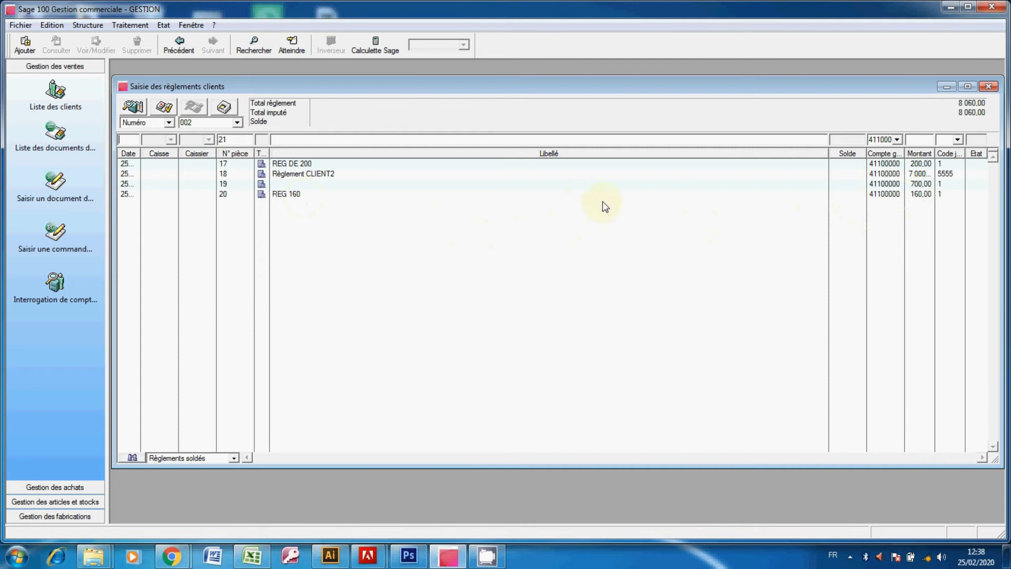
click(175, 109)
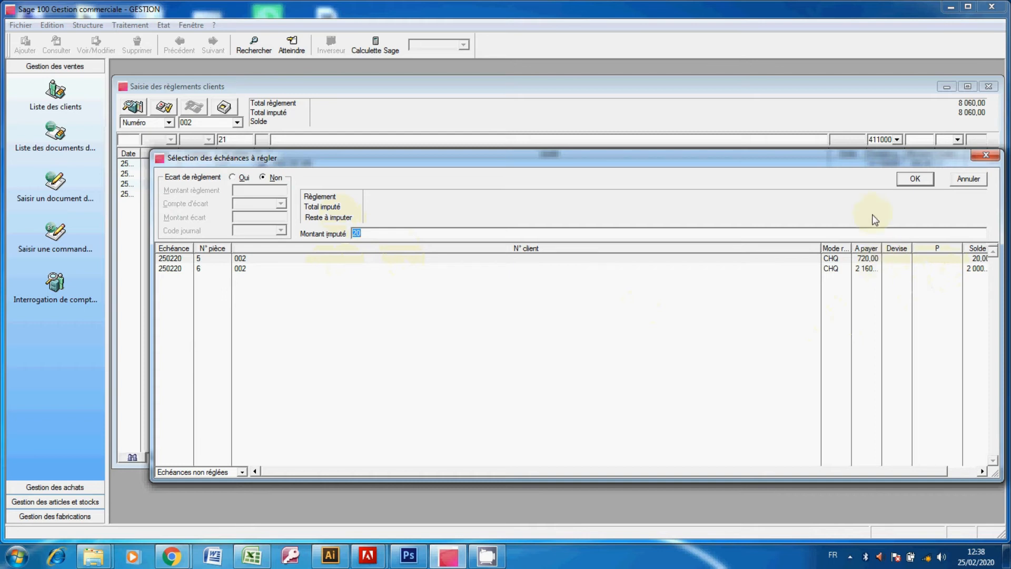
- Check the outstanding balance on invoice 6's due date, and leave the customer settlement entry without allocating any amount
drag(849, 166, 825, 208)
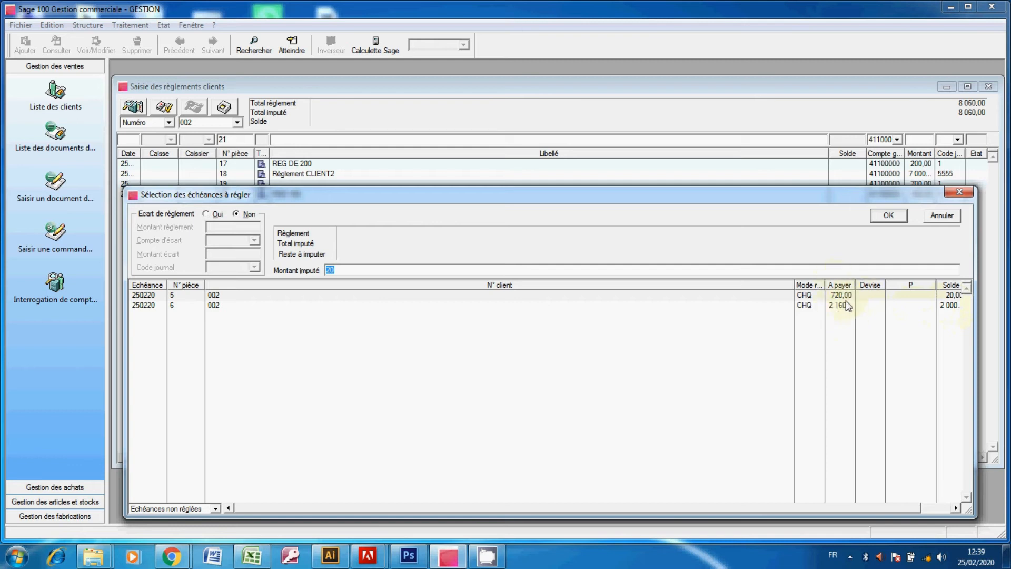
click(956, 305)
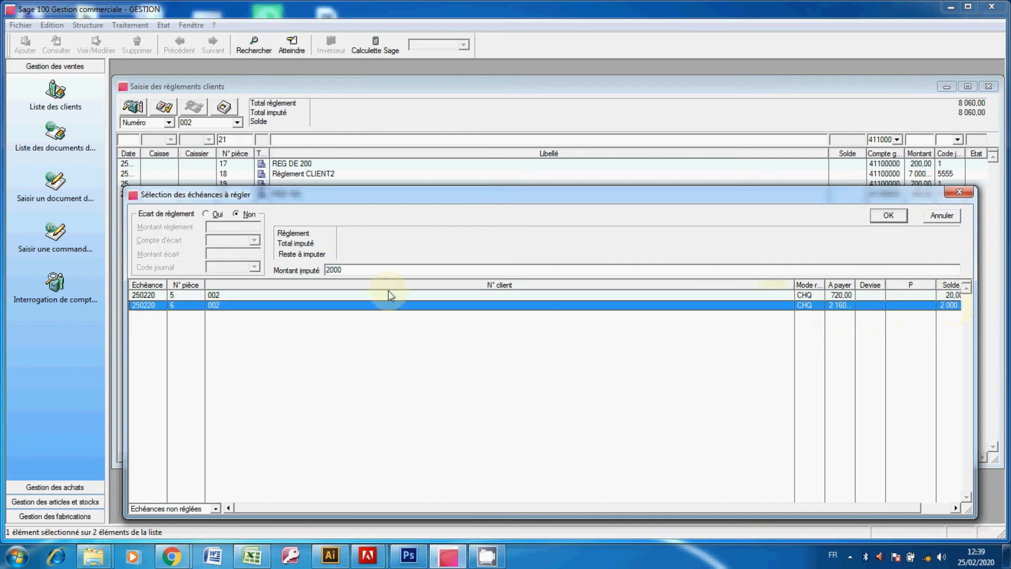
click(369, 271)
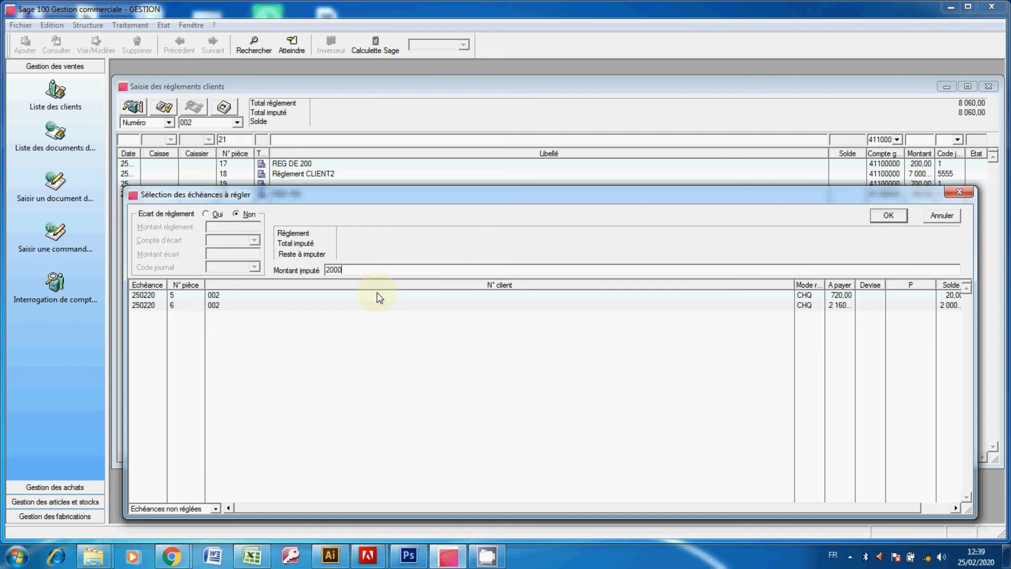
click(940, 216)
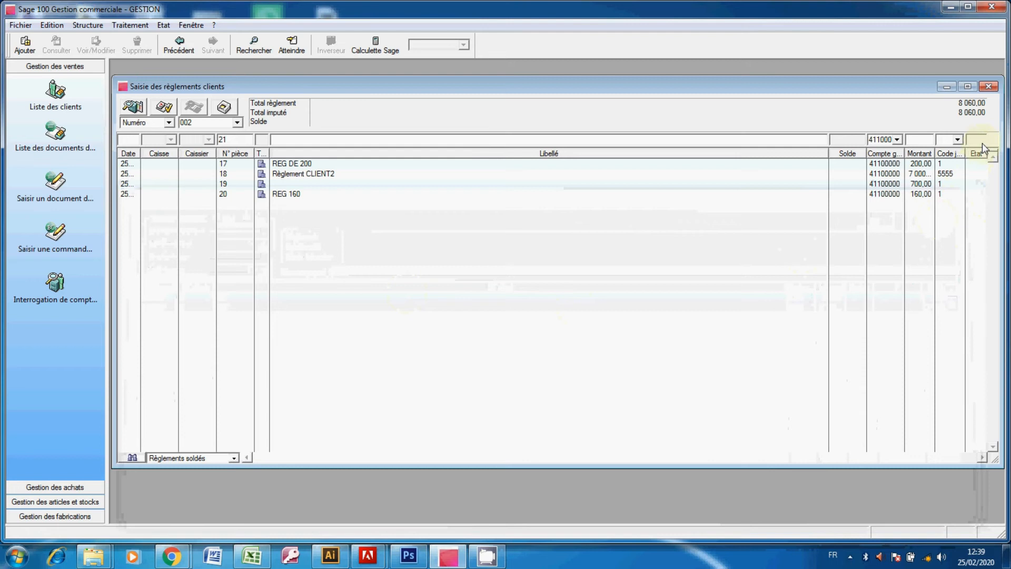
click(988, 86)
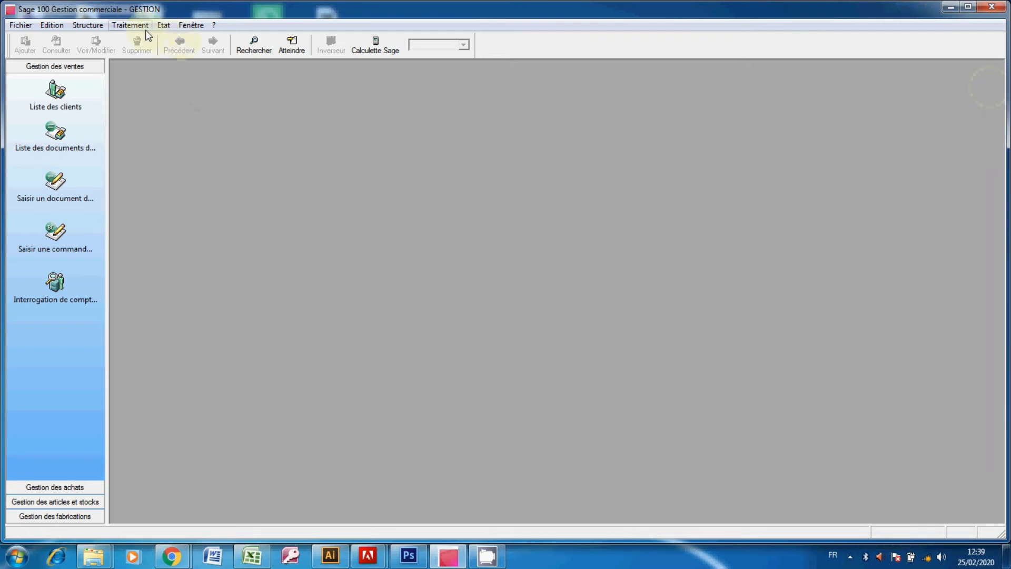
- Open CLIENT2's invoice 6 from the sales documents list and maximize its window
click(130, 25)
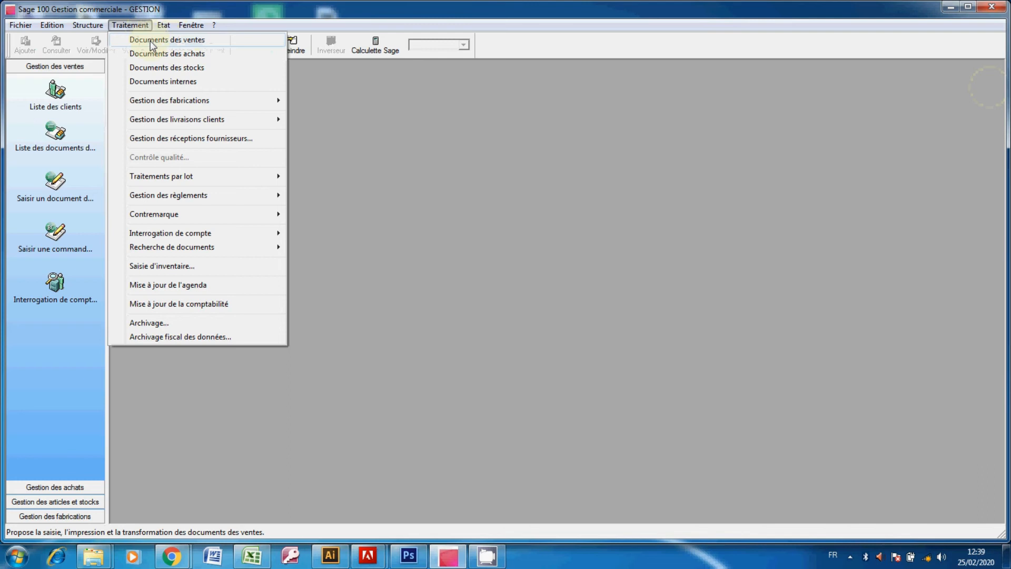
click(150, 40)
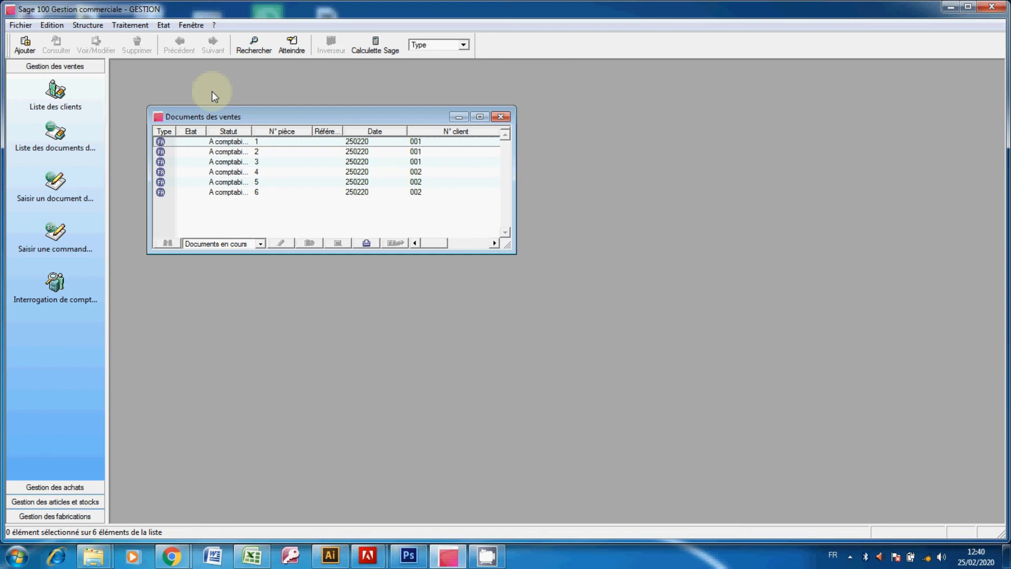
click(479, 117)
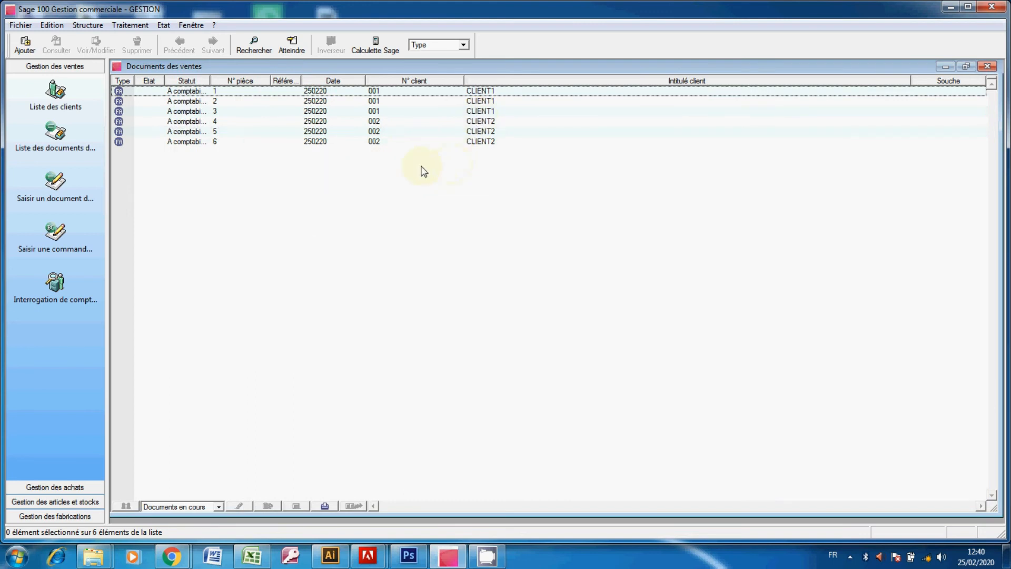
double_click(205, 142)
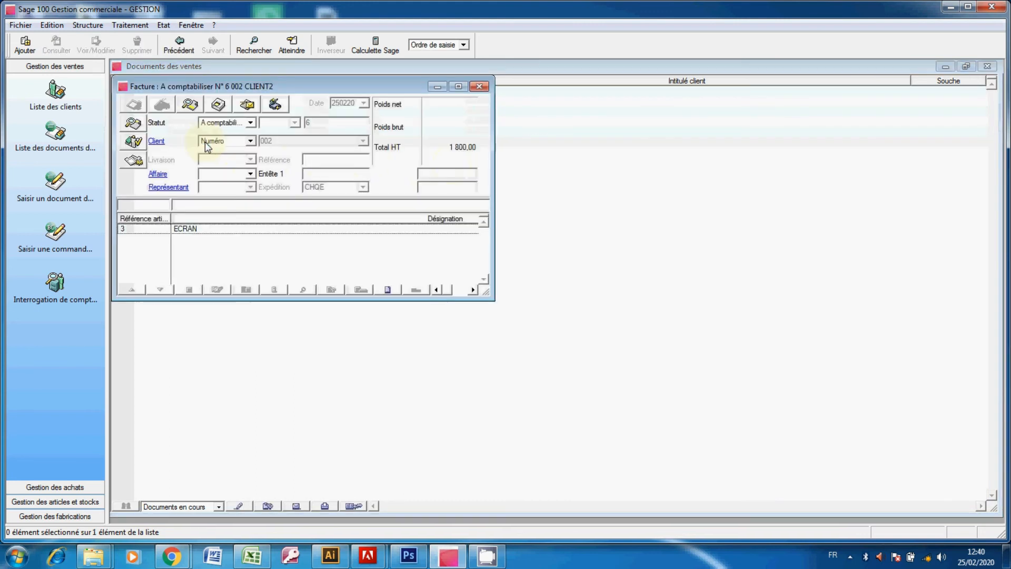
click(457, 87)
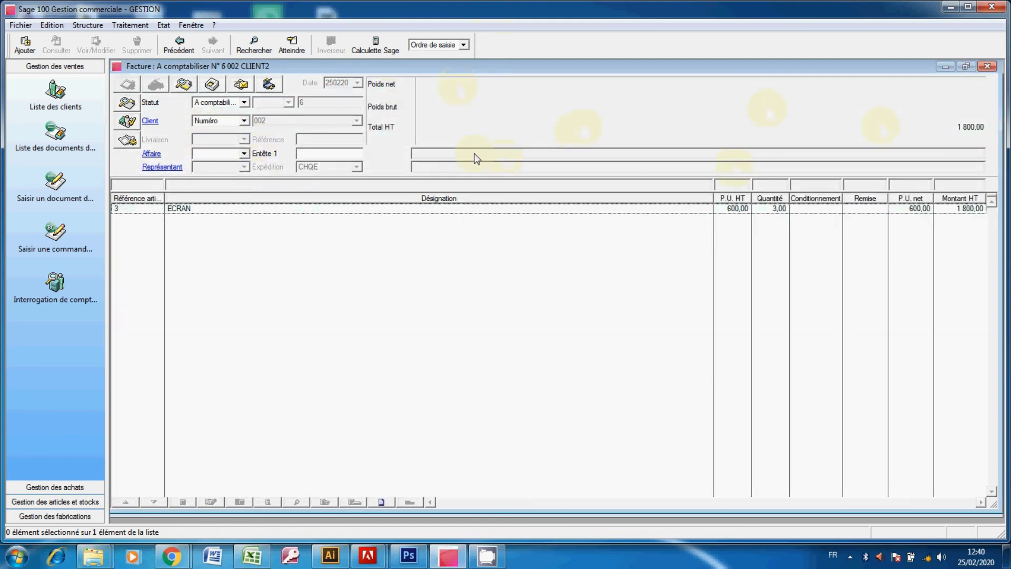
- From the invoice's valuation, start a cash settlement for the remaining balance and try to validate it without a journal code
click(185, 87)
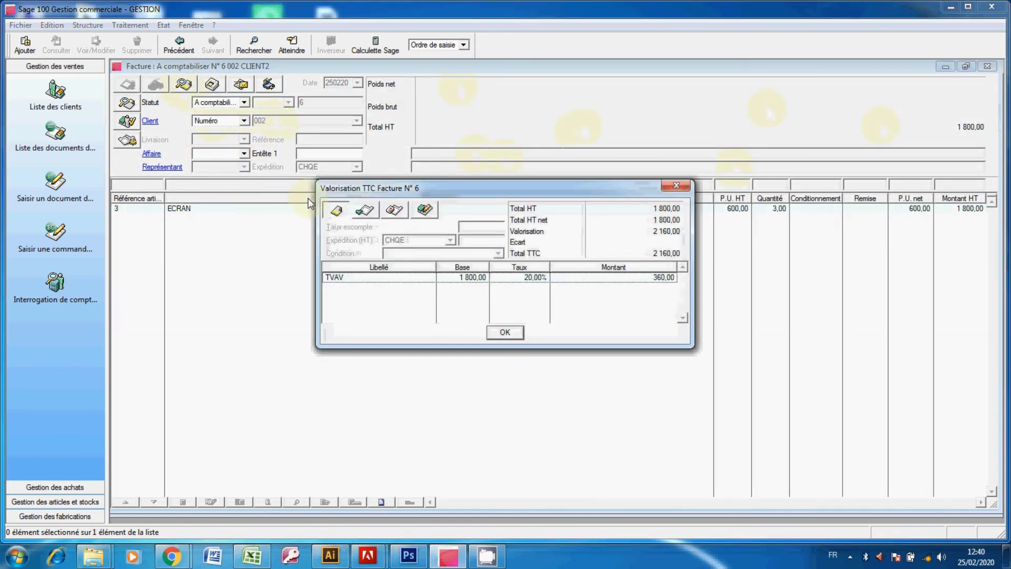
click(424, 209)
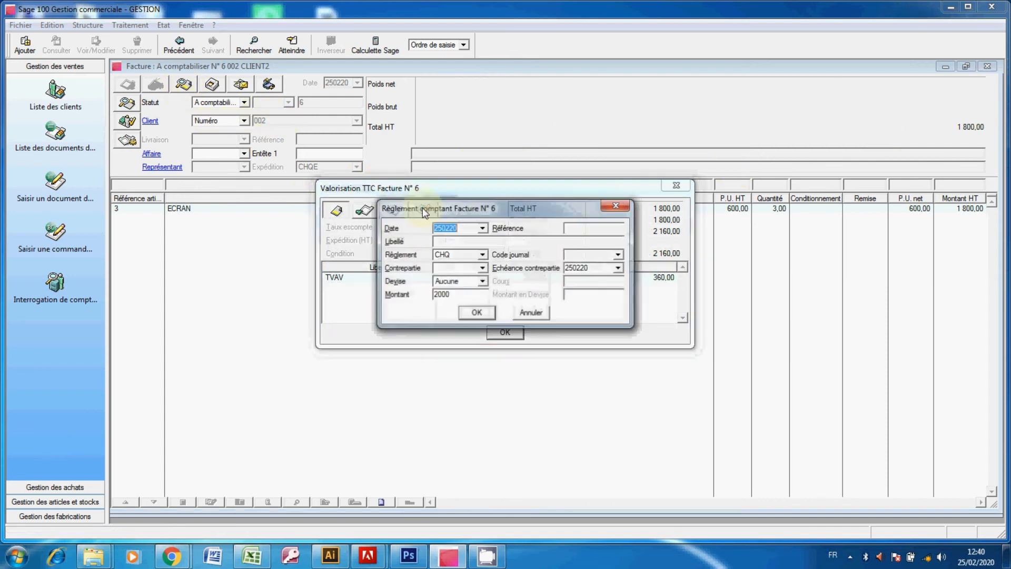
click(449, 294)
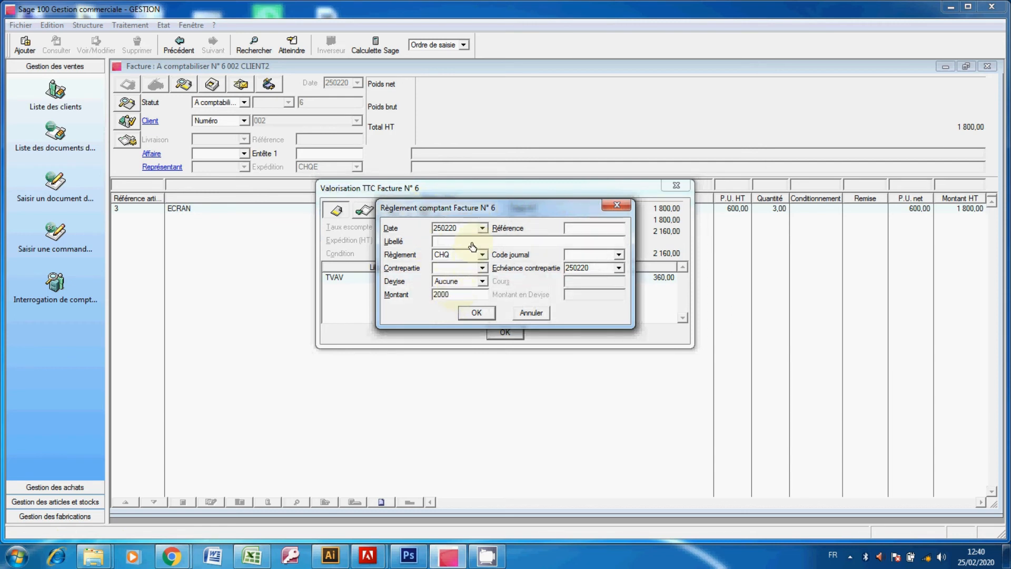
click(443, 232)
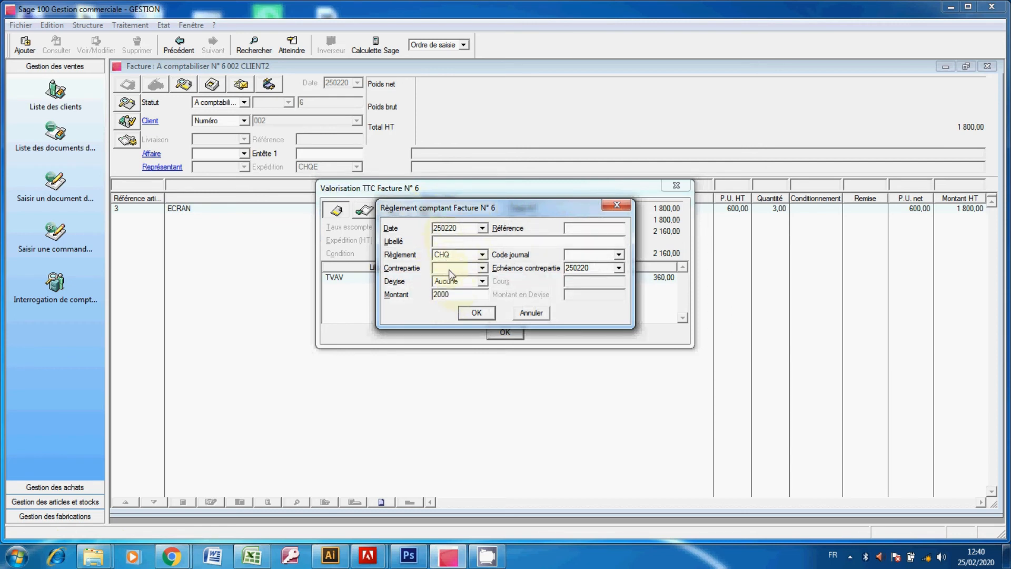
click(478, 313)
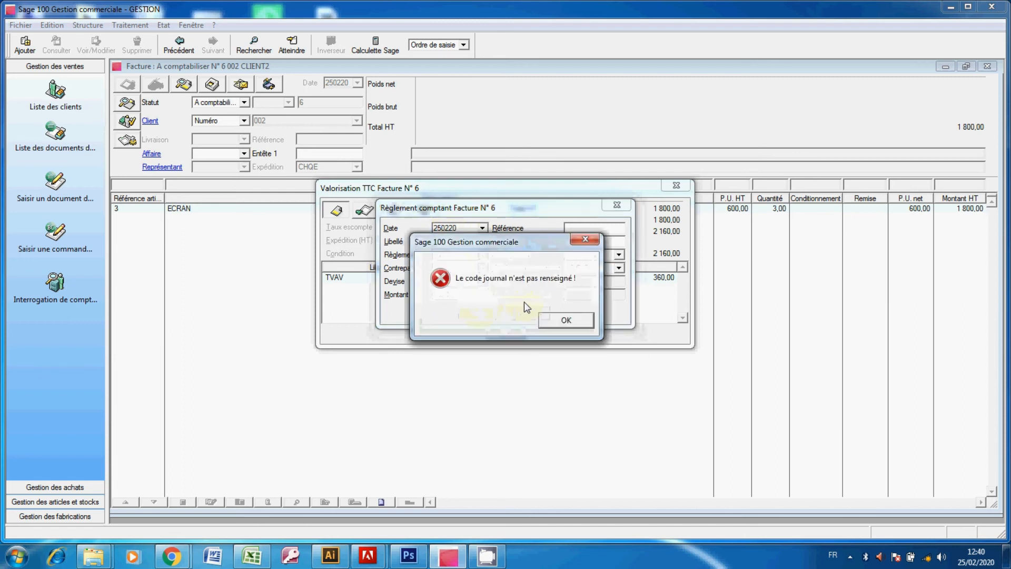
click(577, 327)
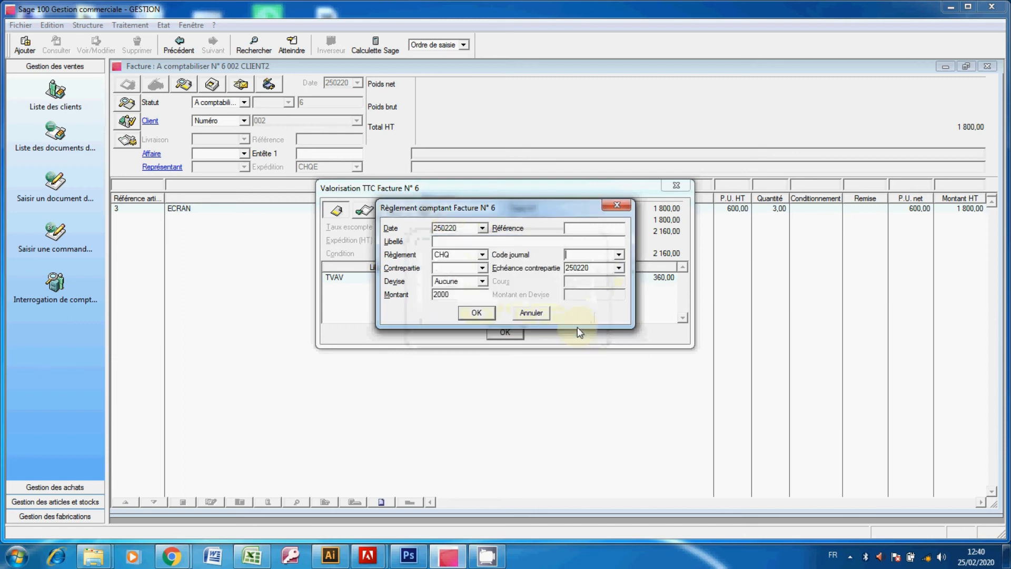
- Set the settlement's journal code to 1 TRS and its label to REG RESTE CHQ N°
click(621, 256)
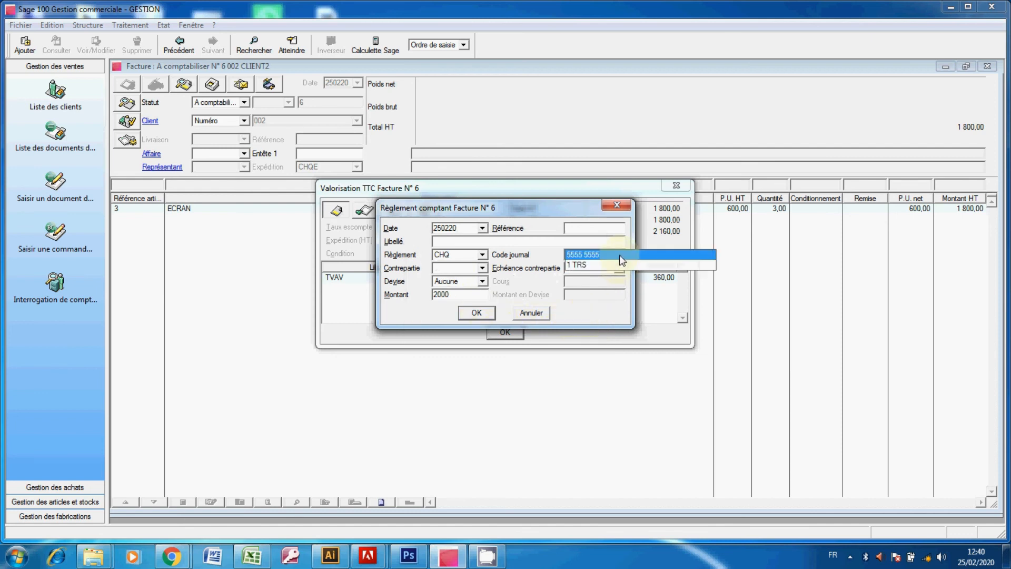
click(616, 265)
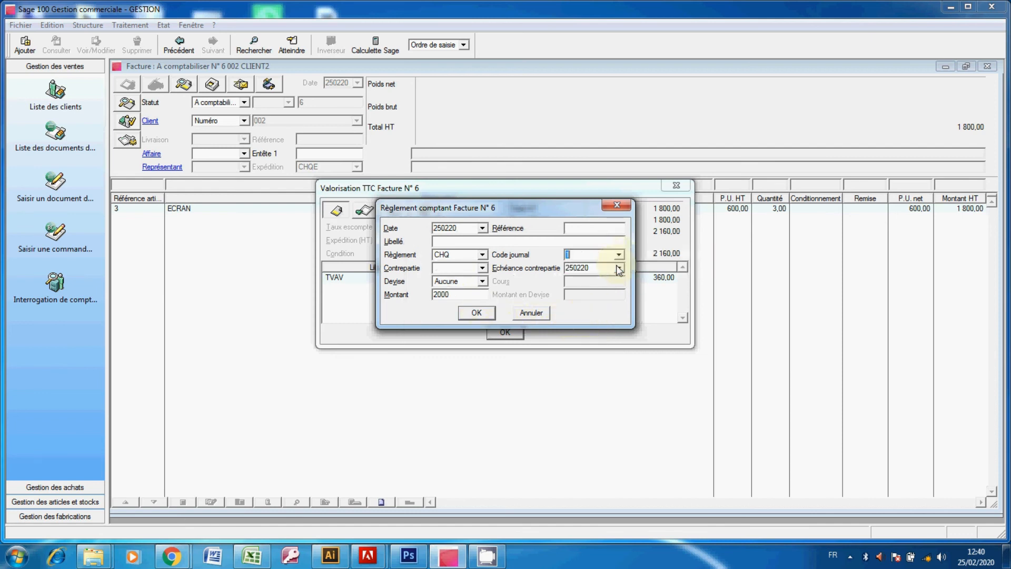
click(457, 244)
text(REG RESTE CHQ N)
text(=)
text(°)
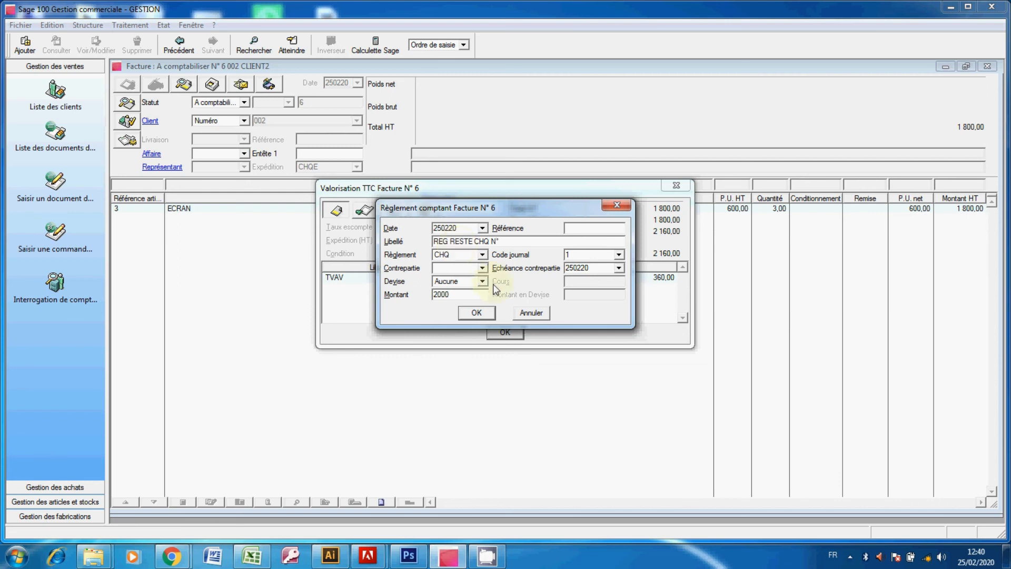
- Validate the settlement and the valuation, and close the invoice and the sales documents list
click(491, 313)
click(514, 335)
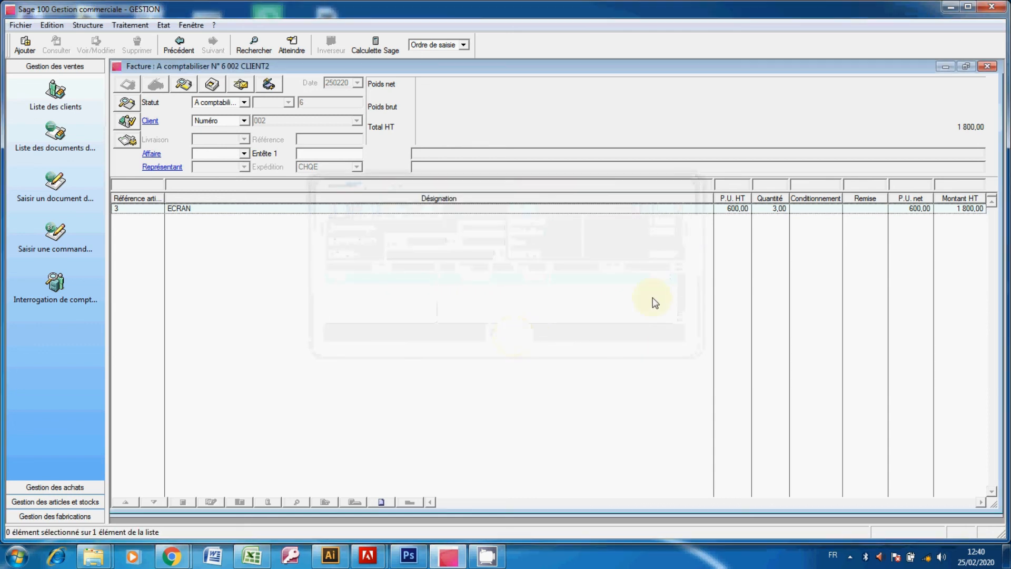
click(987, 66)
click(987, 67)
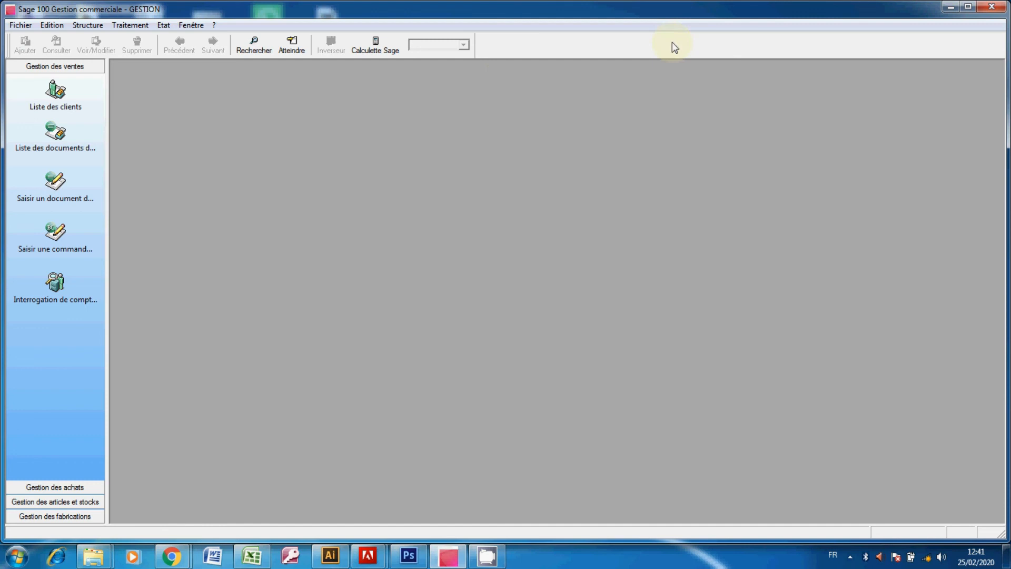
- Open the customer settlement entry and display the settled payments of CLIENT2
click(136, 26)
mouse_move(258, 196)
click(320, 196)
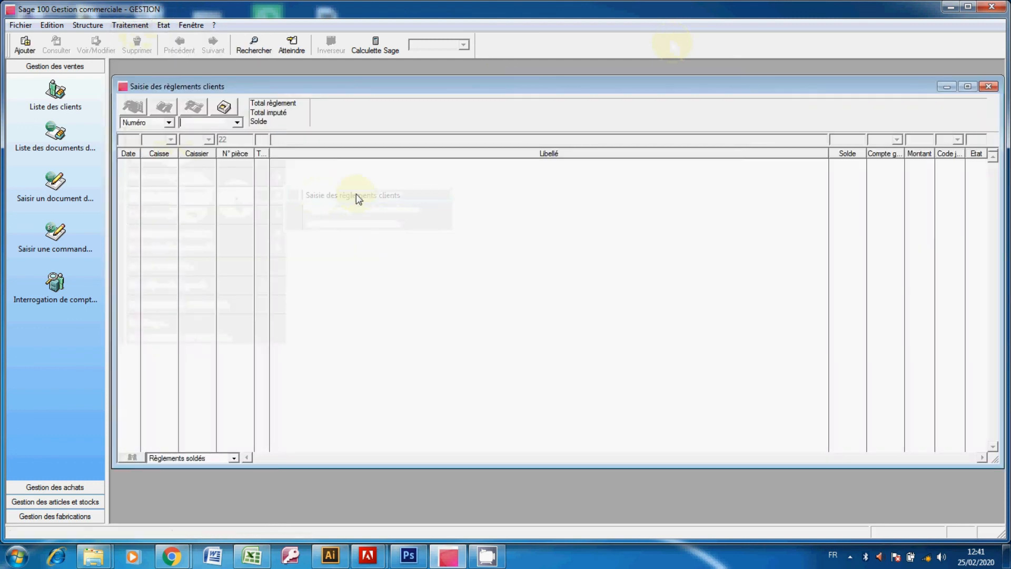
click(241, 130)
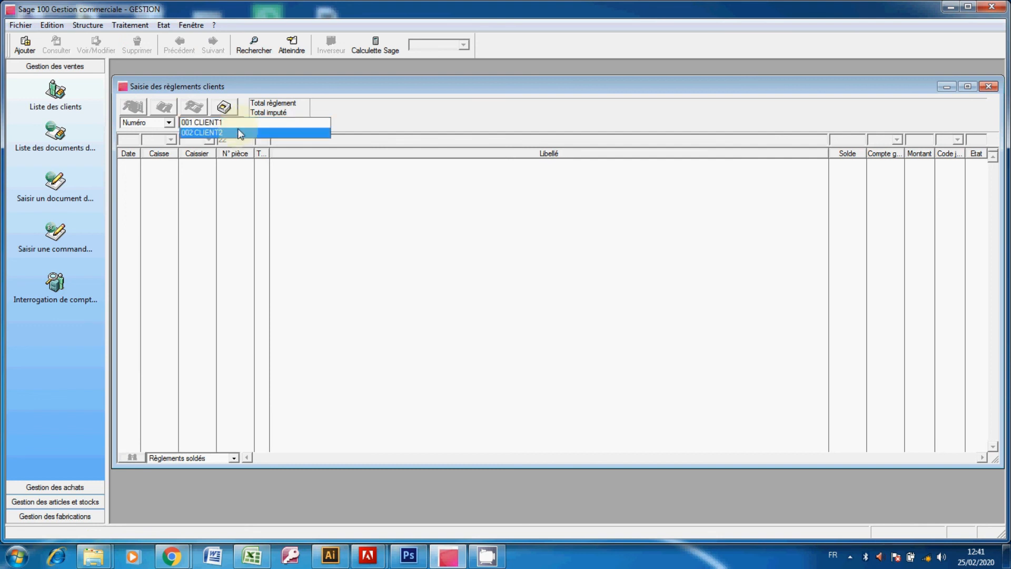
click(240, 133)
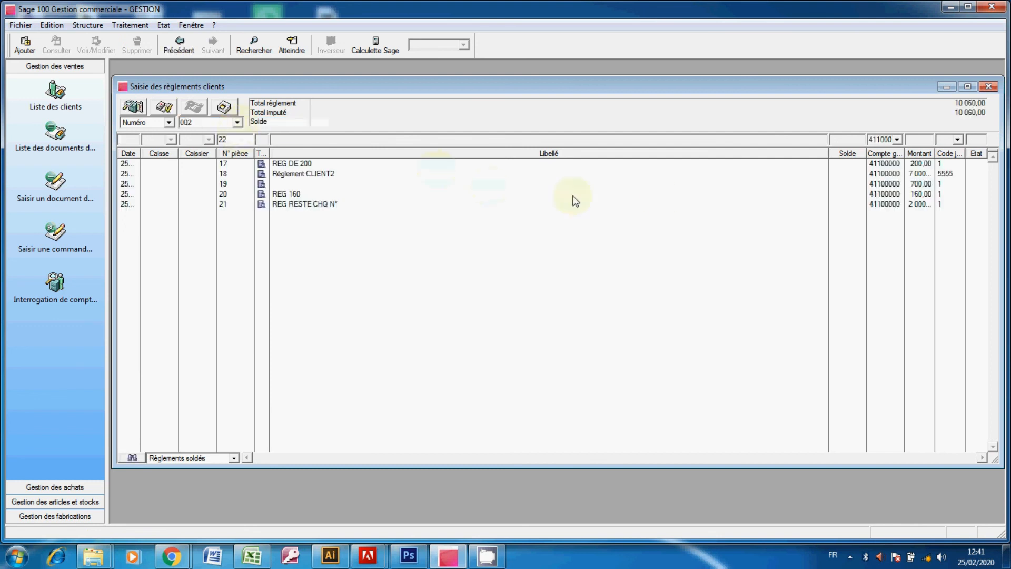